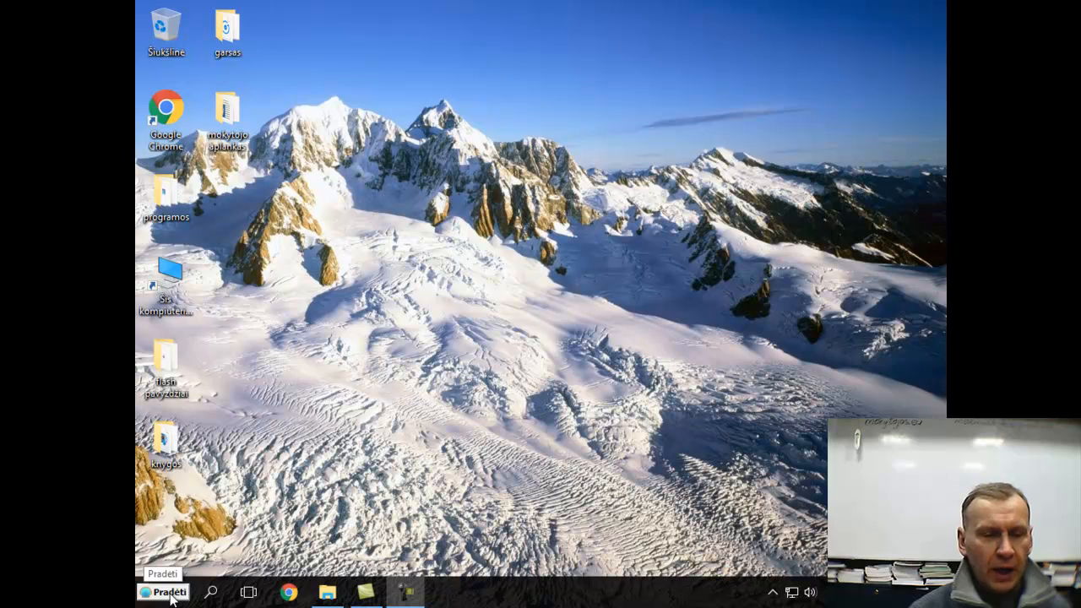
Launch Macromedia Flash MX
{"action": "left_click", "coordinate": [171, 595]}
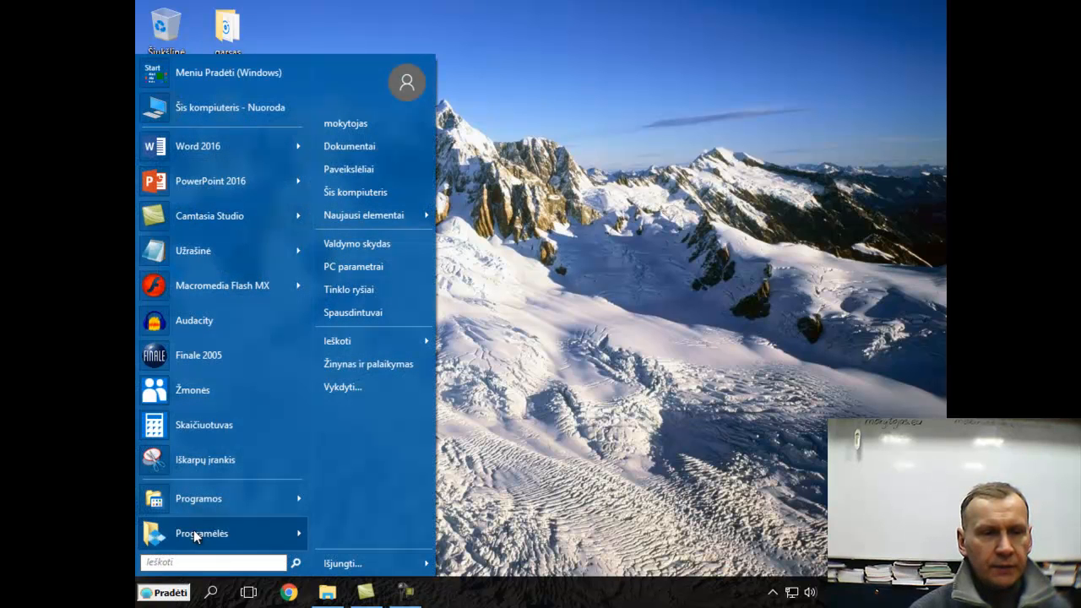
{"action": "mouse_move", "coordinate": [191, 290]}
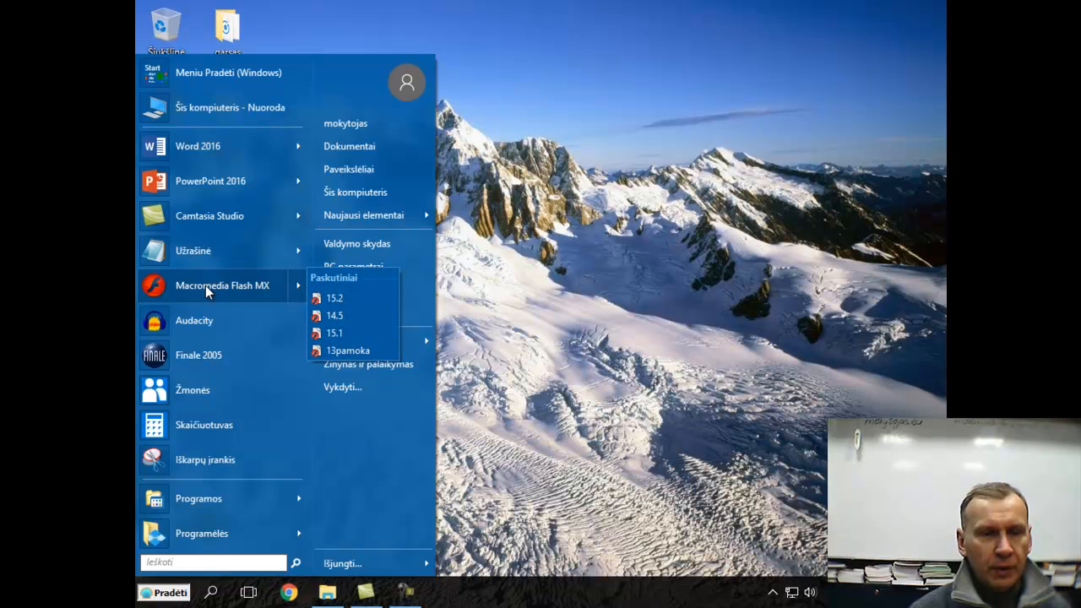
{"action": "left_click", "coordinate": [206, 285]}
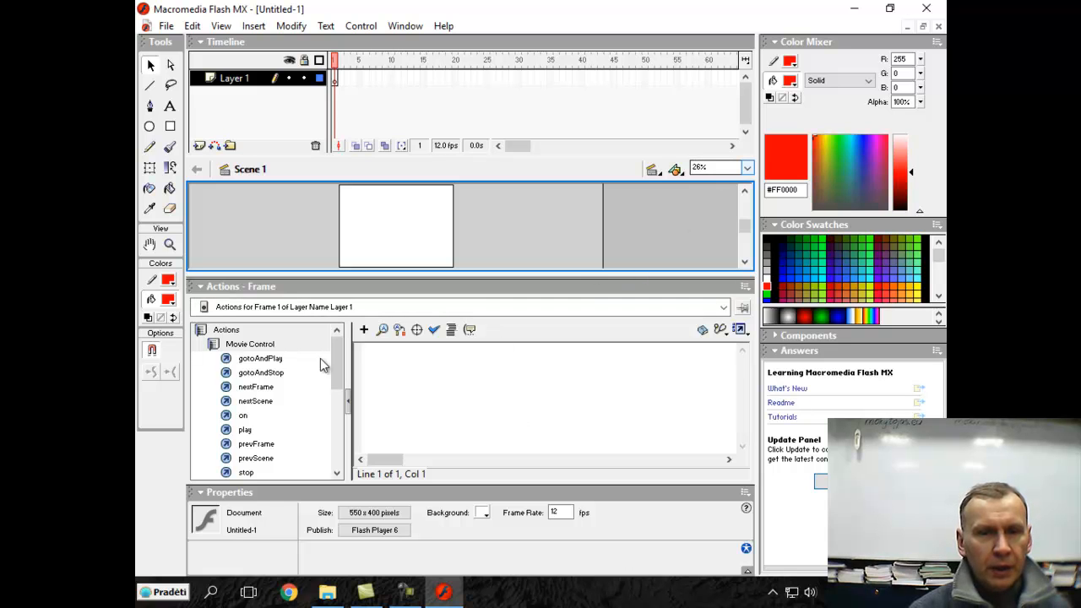
Collapse the Actions and Properties panels and set the stage magnification to 100%
{"action": "left_click", "coordinate": [200, 288]}
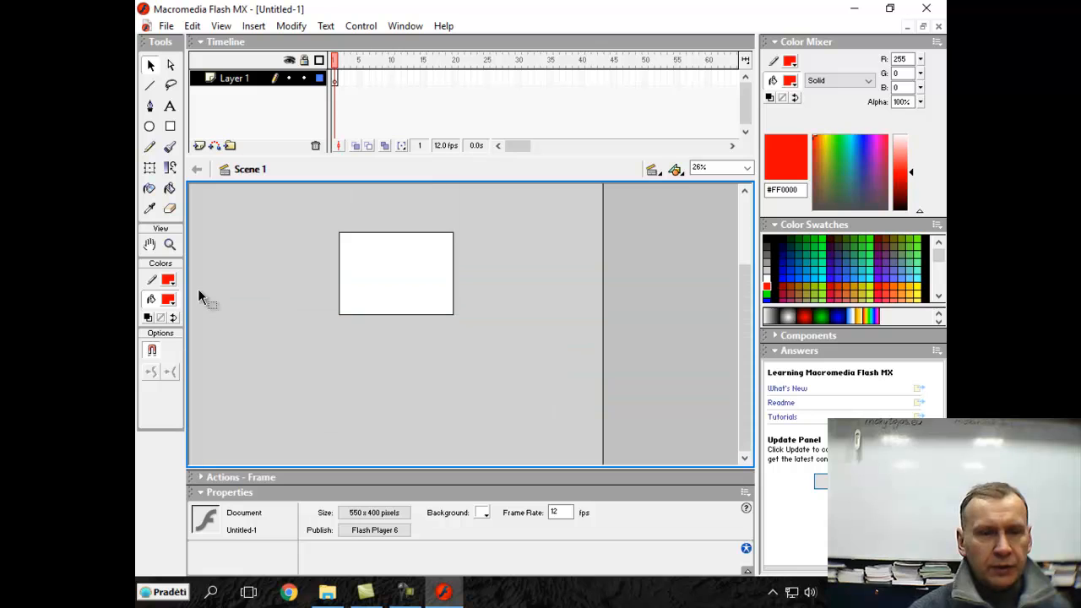
{"action": "left_click", "coordinate": [203, 495]}
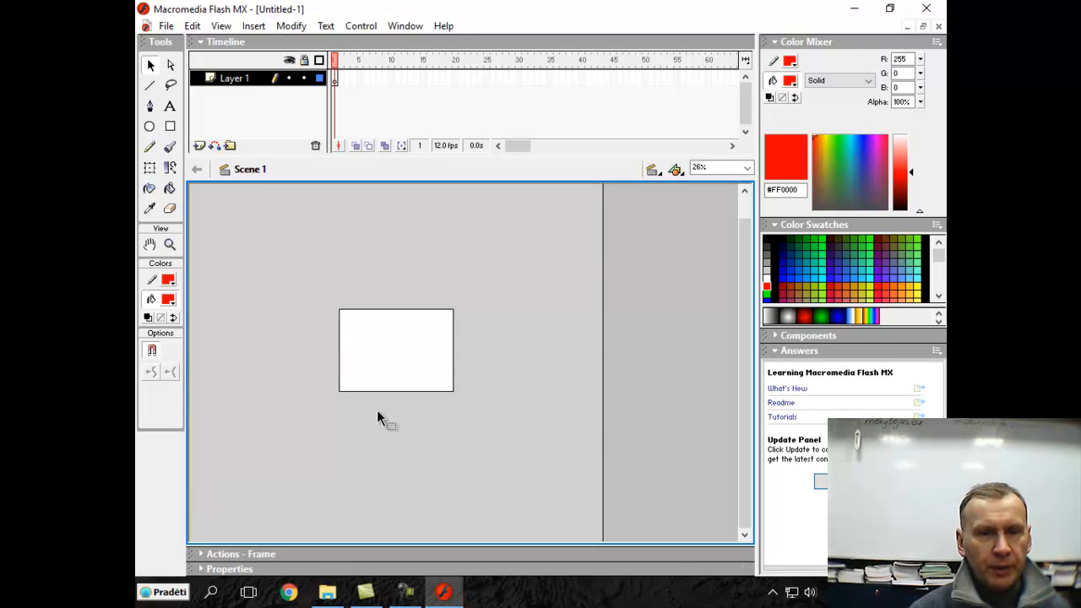
{"action": "left_click", "coordinate": [748, 167]}
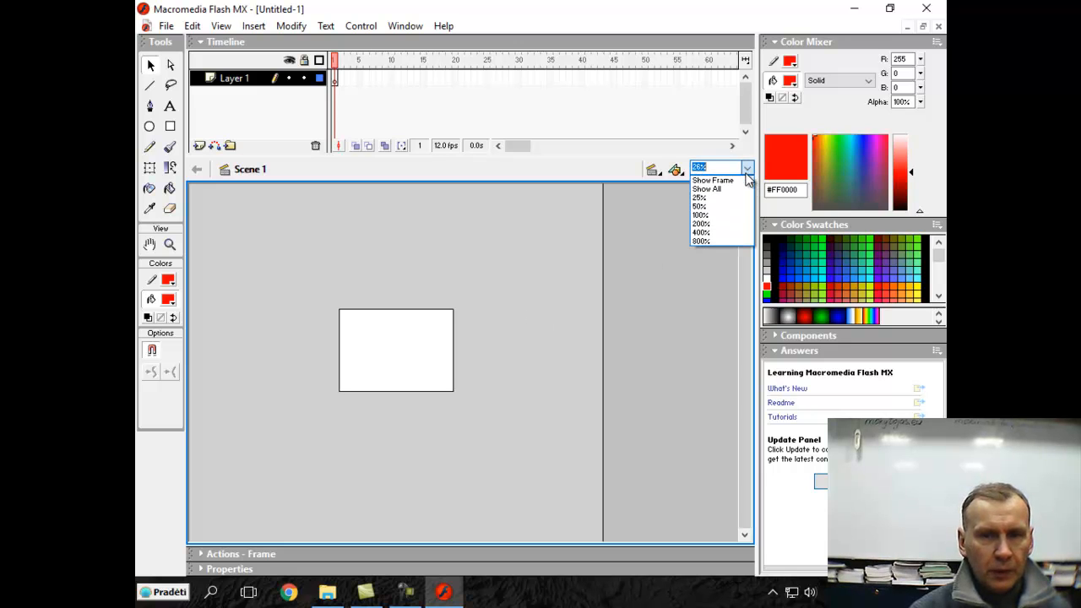
{"action": "left_click", "coordinate": [718, 216]}
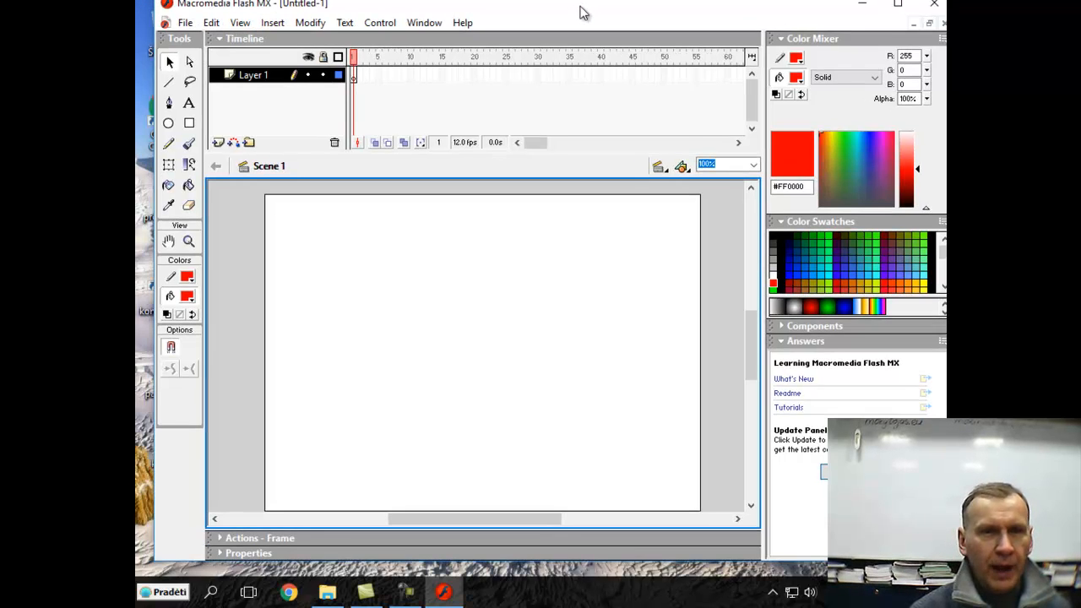
{"action": "double_click", "coordinate": [568, 16]}
{"action": "left_click_drag", "start_coordinate": [566, 11], "coordinate": [566, 8]}
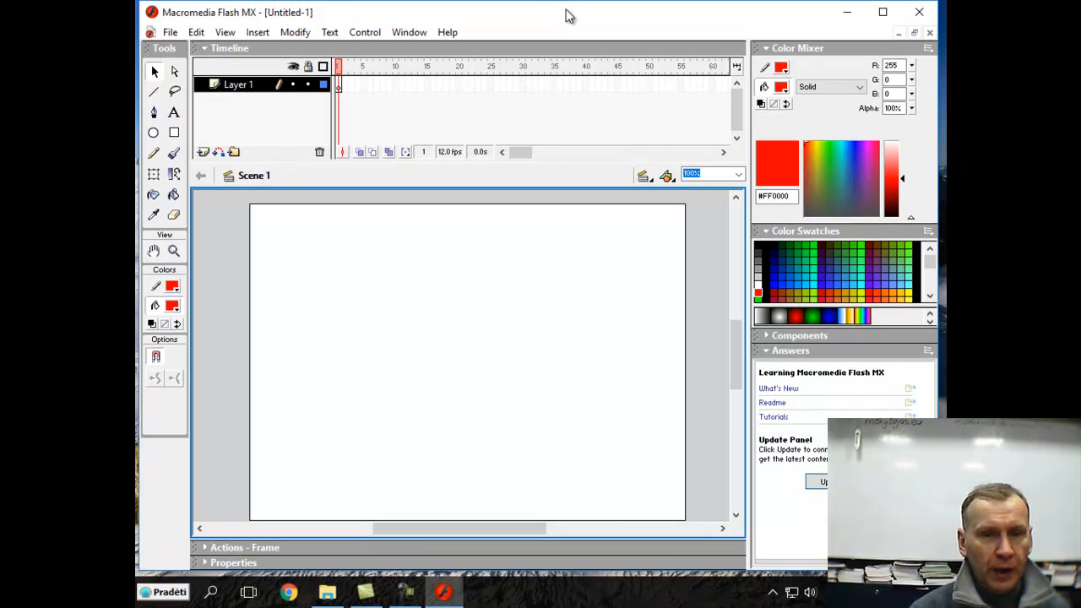
Draw a large oval for the head slightly left of the stage centre and recolour it with a white fill and black outline
{"action": "left_click", "coordinate": [154, 133]}
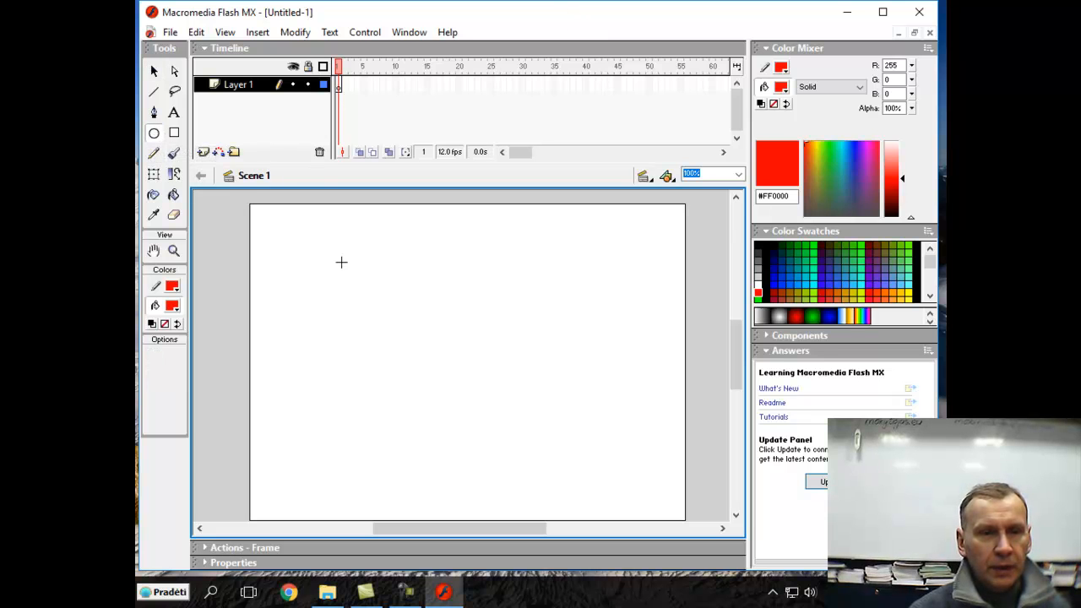
{"action": "left_click_drag", "start_coordinate": [329, 262], "coordinate": [459, 404]}
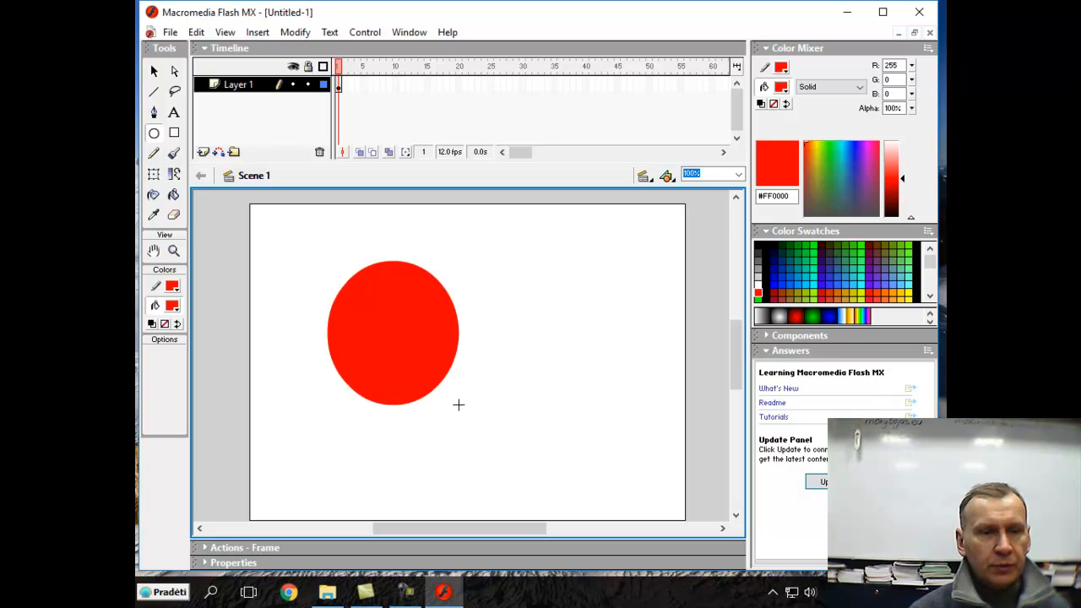
{"action": "left_click", "coordinate": [173, 306]}
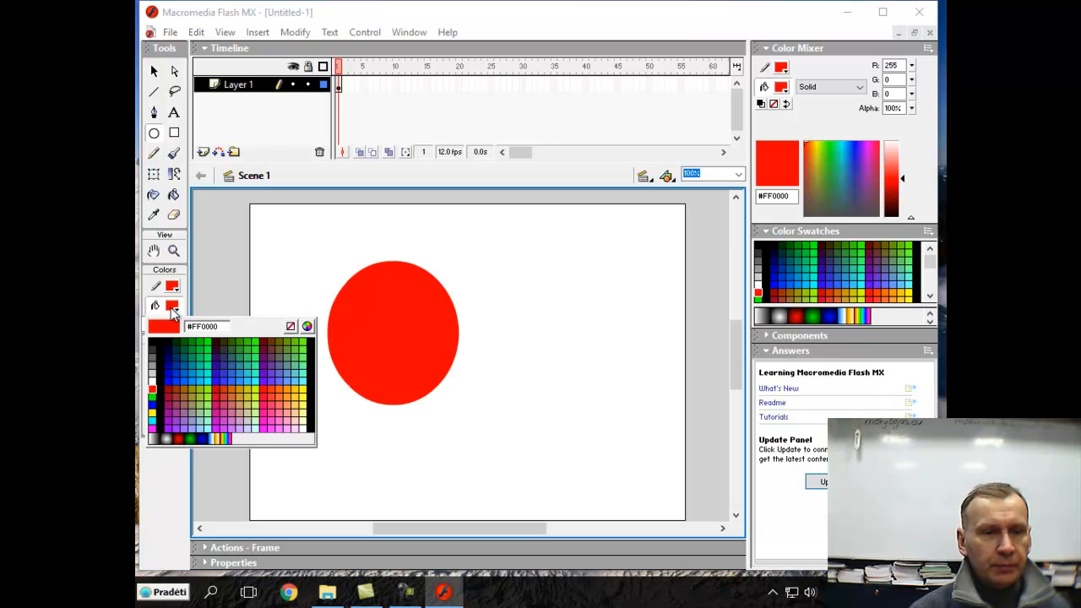
{"action": "left_click", "coordinate": [155, 374]}
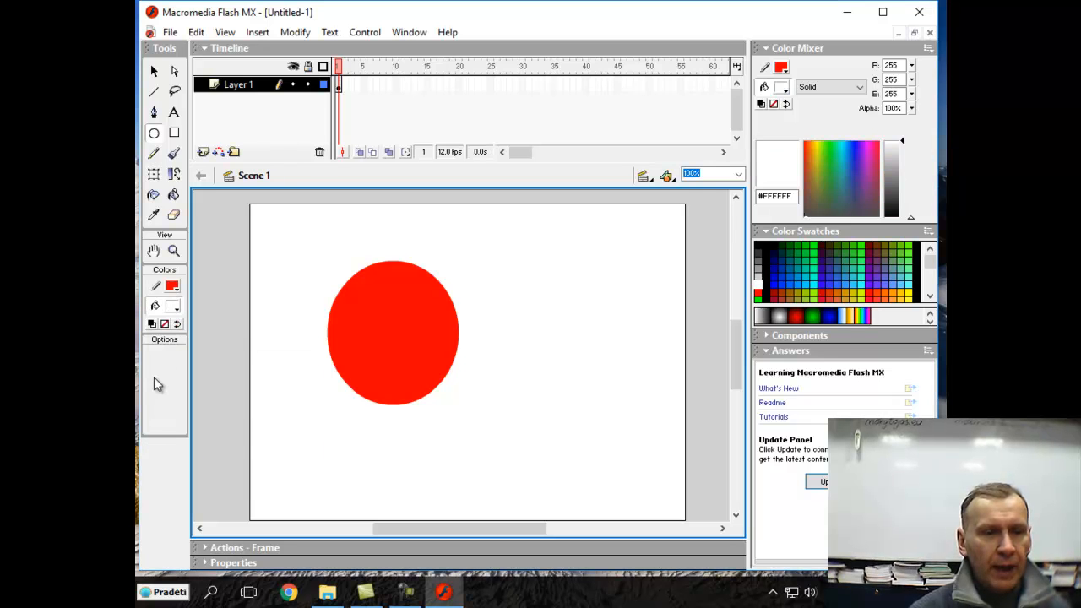
{"action": "left_click", "coordinate": [173, 285]}
{"action": "left_click", "coordinate": [156, 318]}
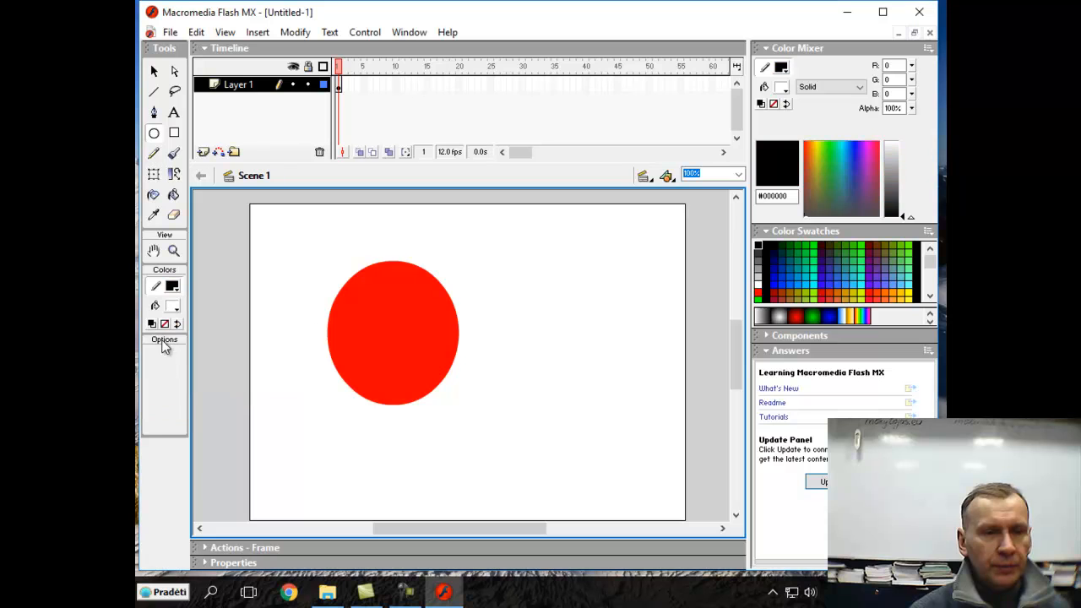
{"action": "left_click", "coordinate": [174, 195]}
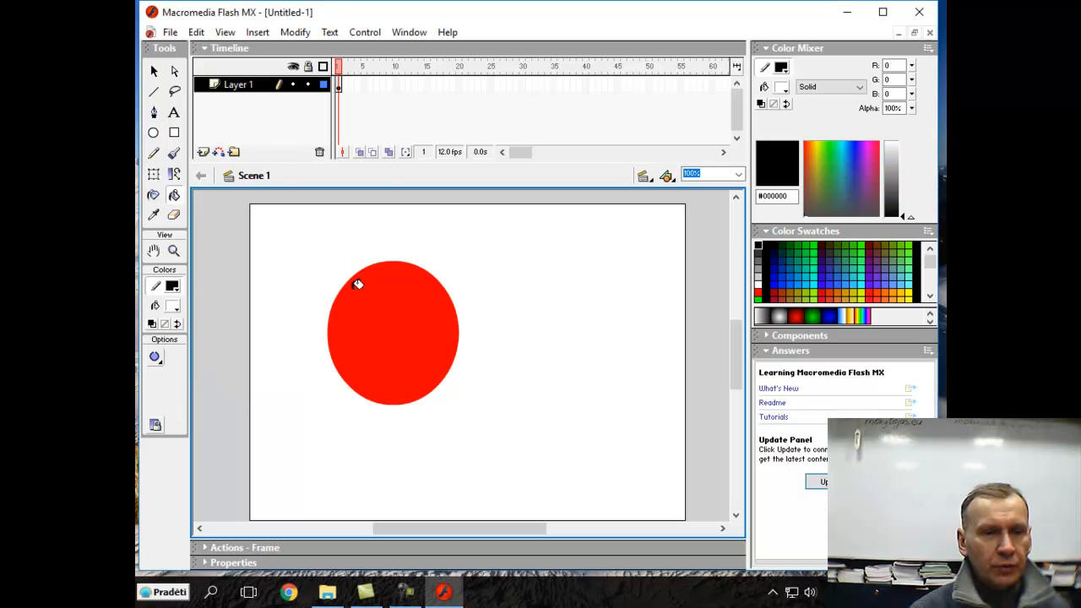
{"action": "left_click", "coordinate": [388, 300]}
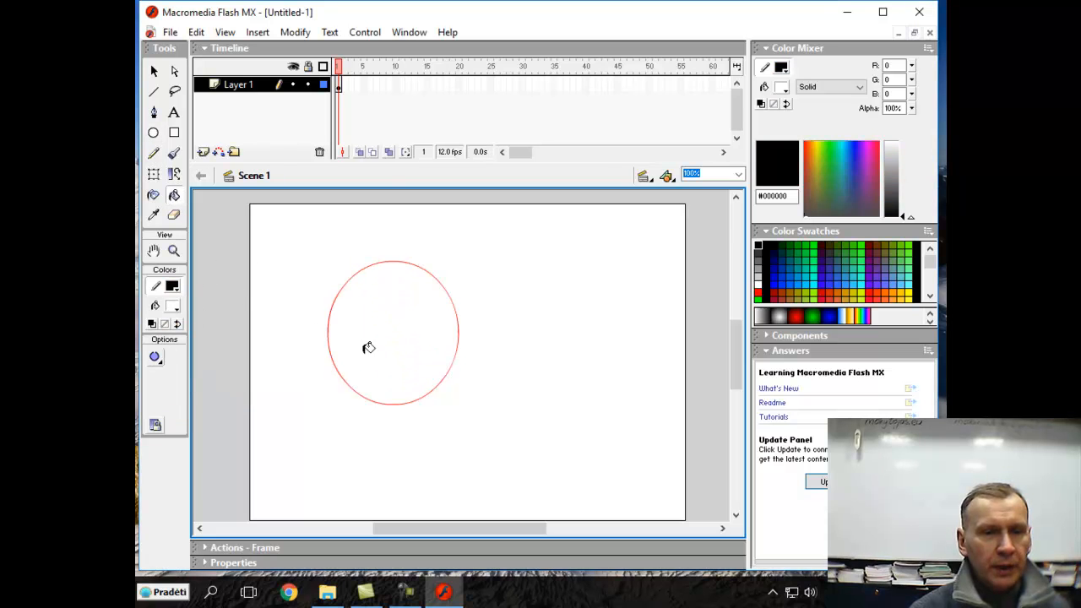
{"action": "left_click", "coordinate": [153, 195]}
{"action": "left_click", "coordinate": [383, 298]}
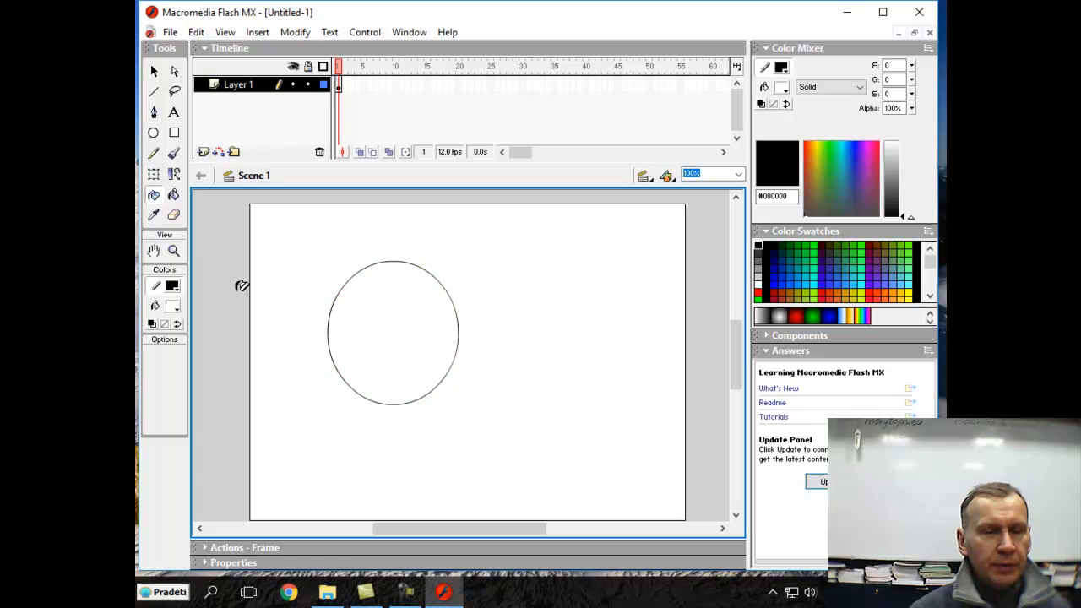
Draw two small horizontal ovals side by side in the upper half of the head as eyes
{"action": "left_click", "coordinate": [155, 134]}
{"action": "left_click_drag", "start_coordinate": [348, 306], "coordinate": [382, 326]}
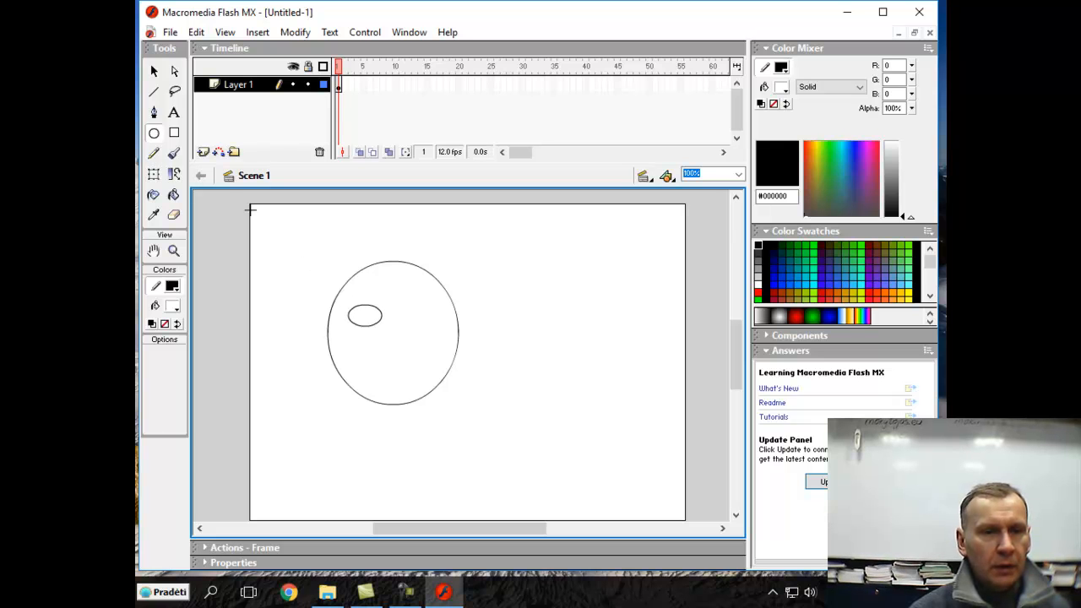
{"action": "left_click_drag", "start_coordinate": [397, 304], "coordinate": [436, 325]}
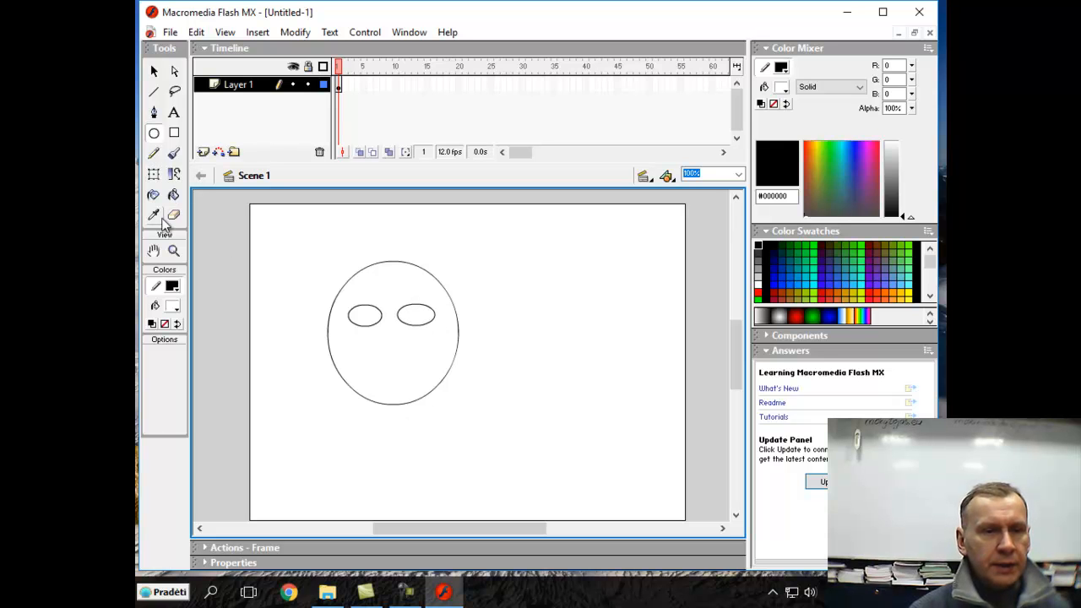
Sketch a curved nose between and below the eyes with the Pencil tool in Ink mode
{"action": "left_click", "coordinate": [154, 153]}
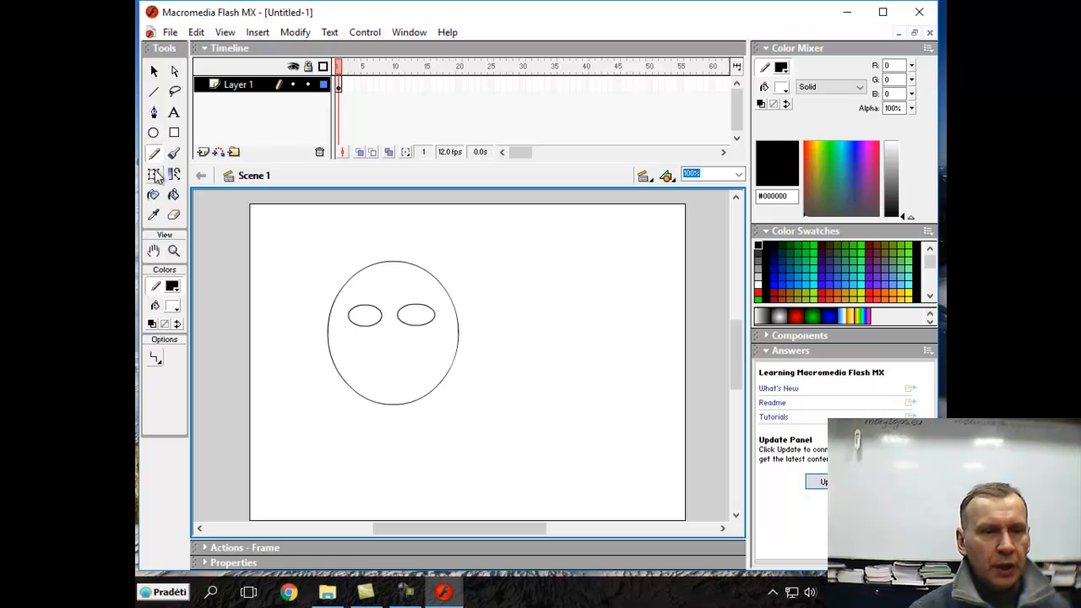
{"action": "left_click", "coordinate": [161, 363]}
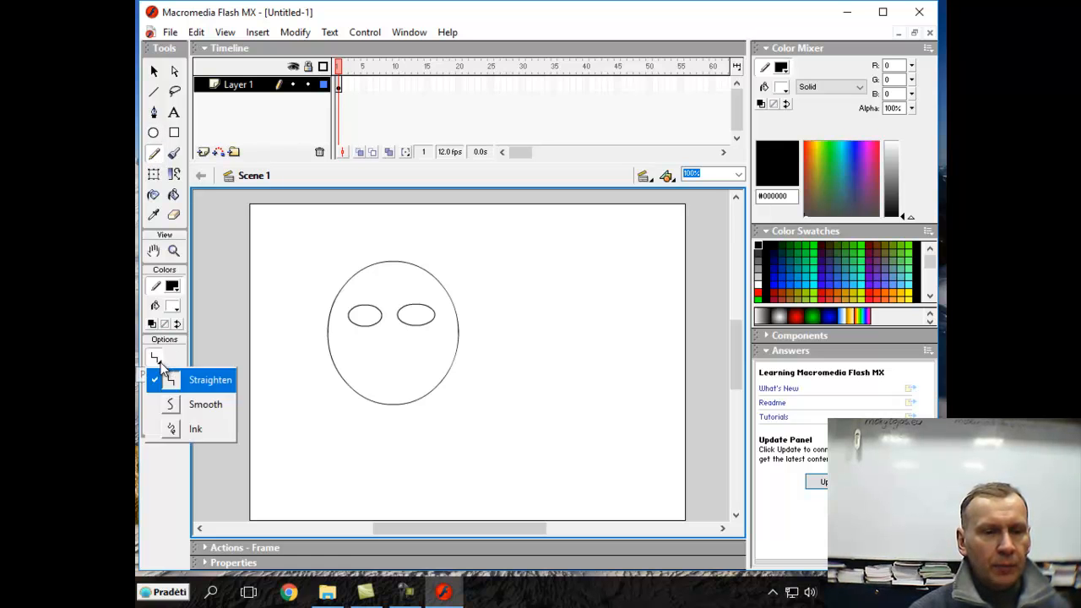
{"action": "left_click", "coordinate": [180, 430]}
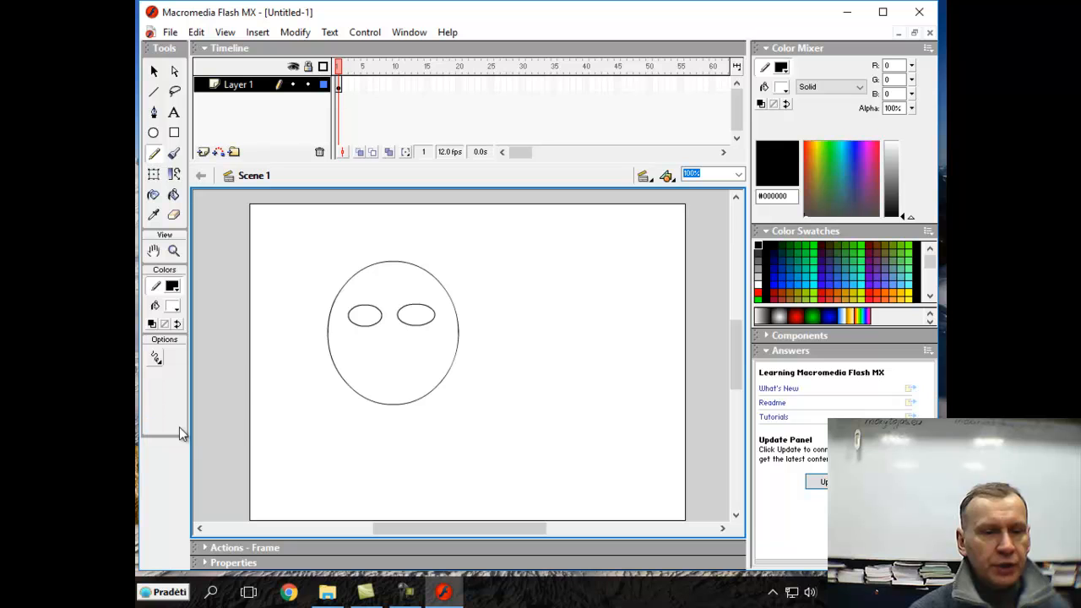
{"action": "mouse_move", "coordinate": [388, 331]}
{"action": "left_mouse_down"}
{"action": "mouse_move", "coordinate": [397, 353]}
{"action": "mouse_move", "coordinate": [403, 342]}
{"action": "left_mouse_up"}
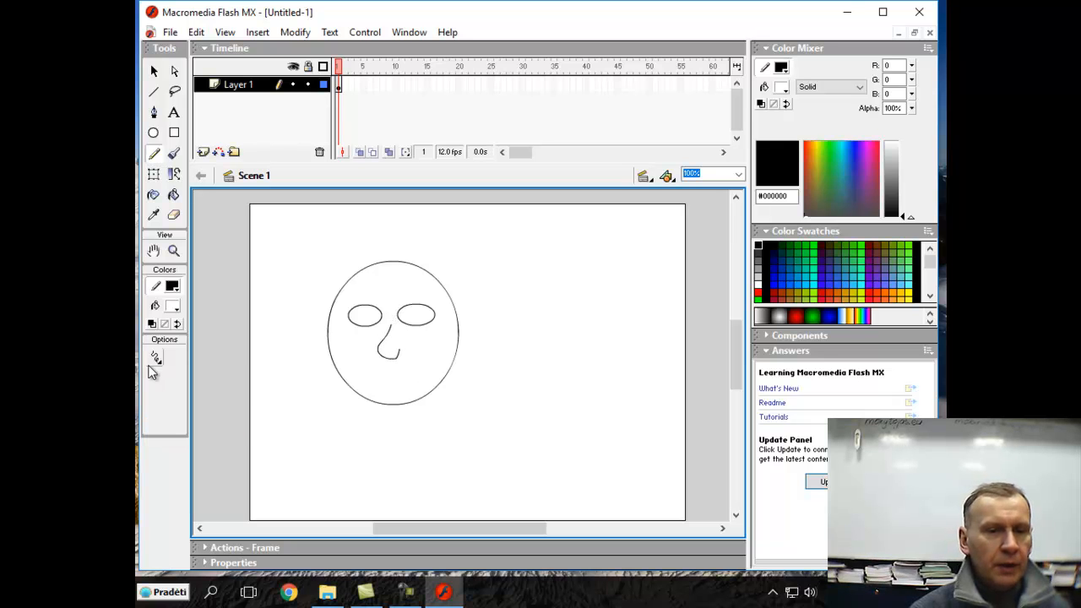
Paint a smiling red mouth below the nose with the Brush tool at the second-smallest brush size
{"action": "left_click", "coordinate": [174, 153]}
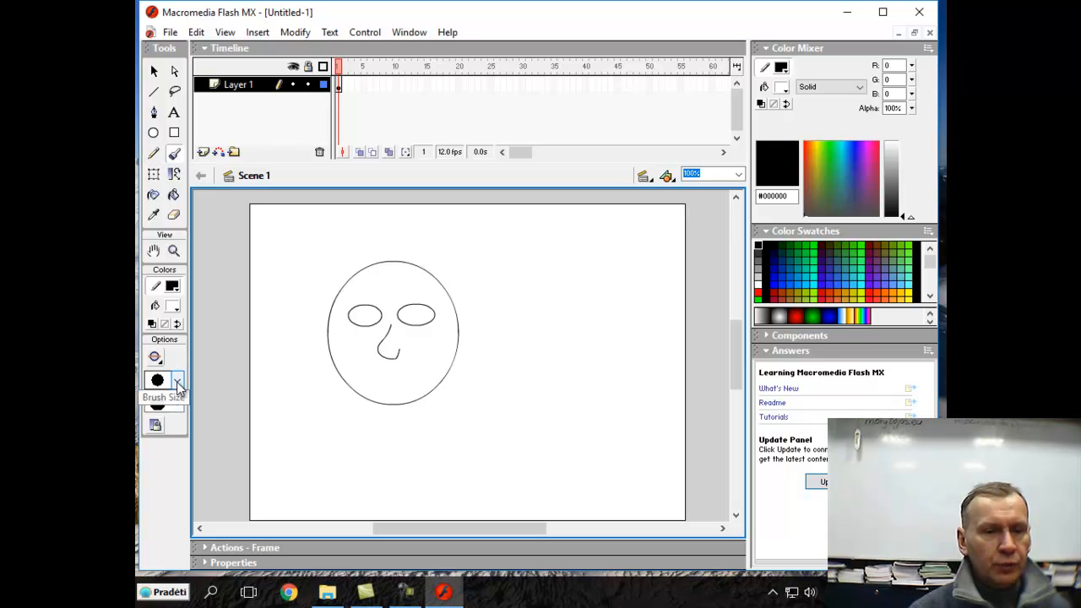
{"action": "left_click", "coordinate": [177, 381]}
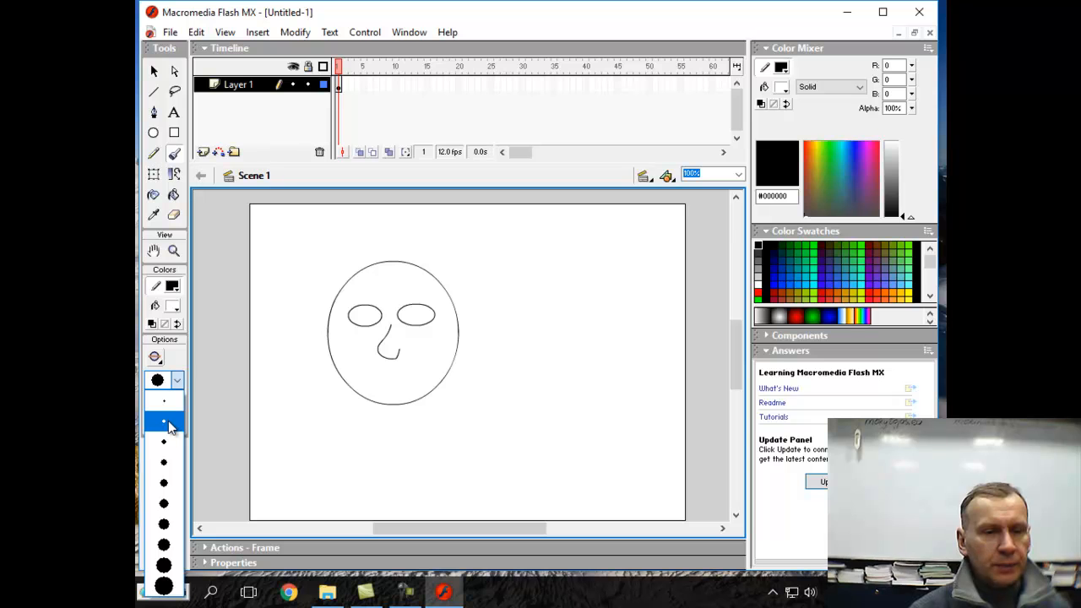
{"action": "left_click", "coordinate": [164, 421]}
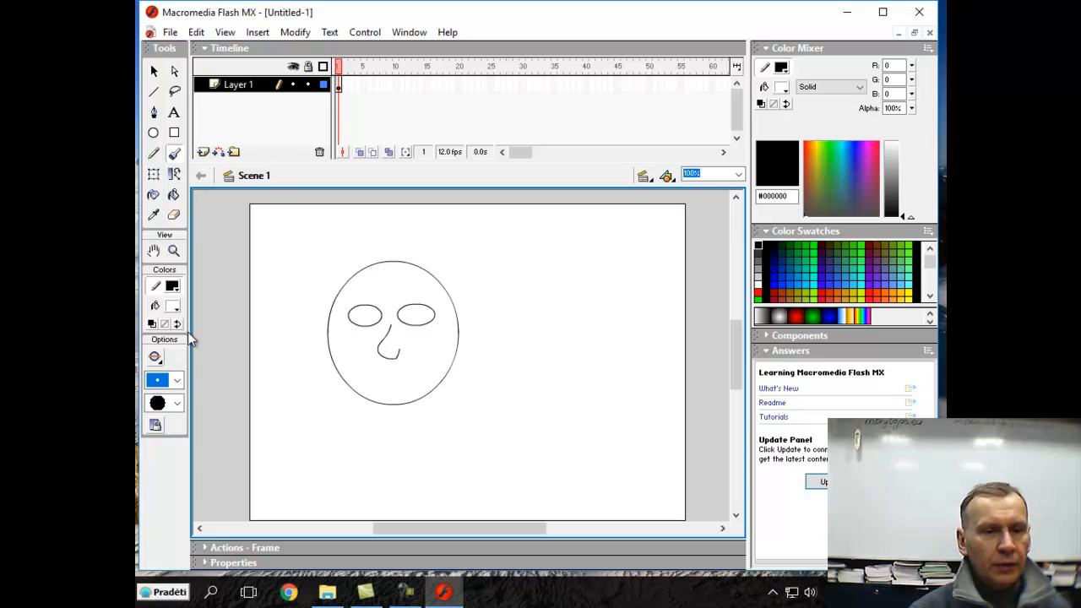
{"action": "left_click", "coordinate": [173, 307]}
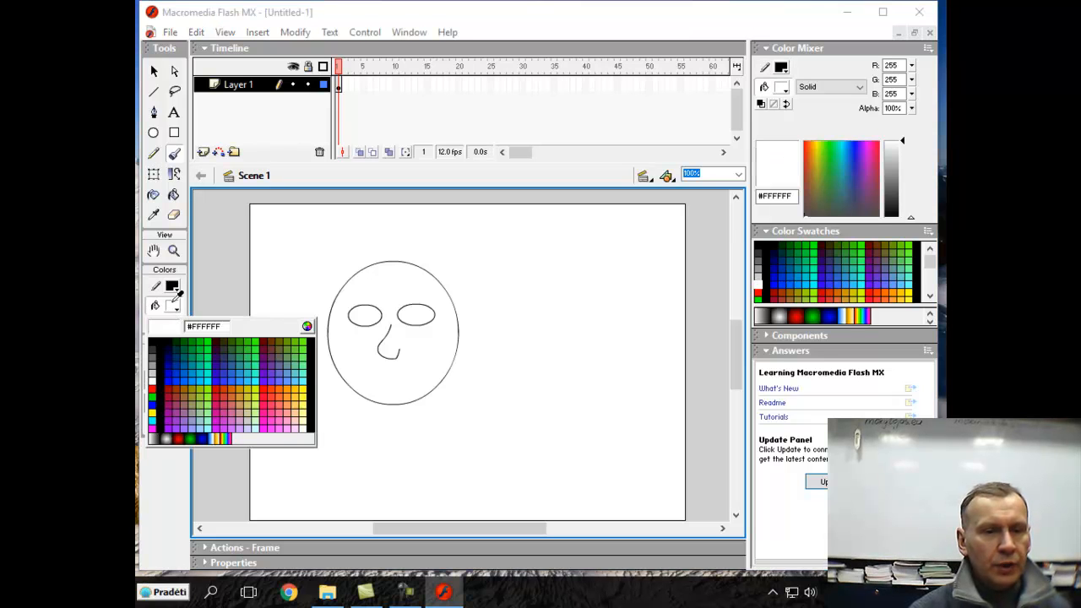
{"action": "left_click", "coordinate": [153, 388]}
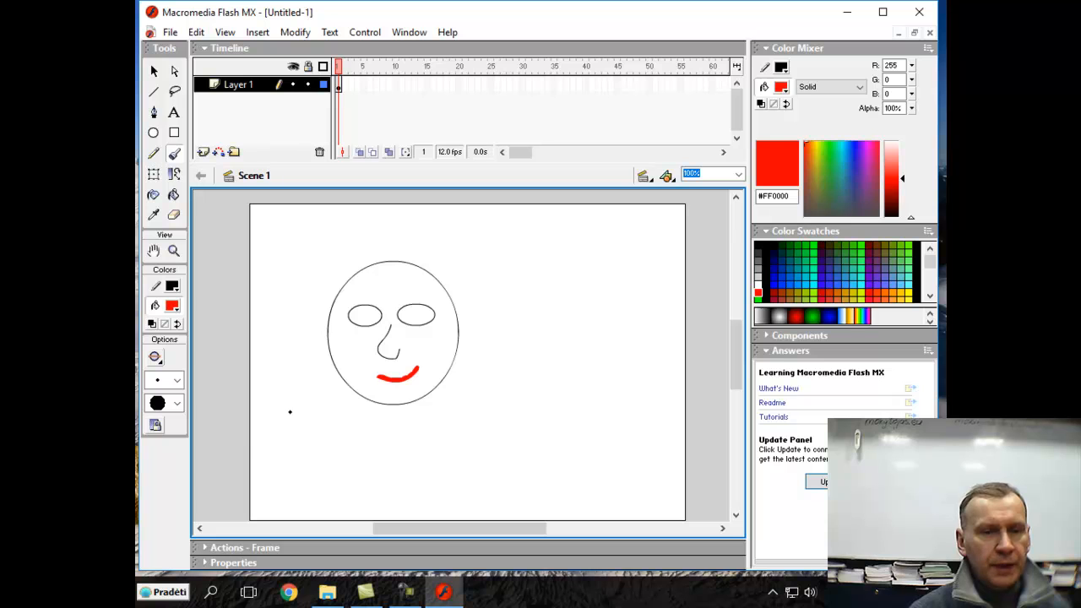
Paint curly black hair along the top edge of the head with the same brush
{"action": "left_click", "coordinate": [173, 306]}
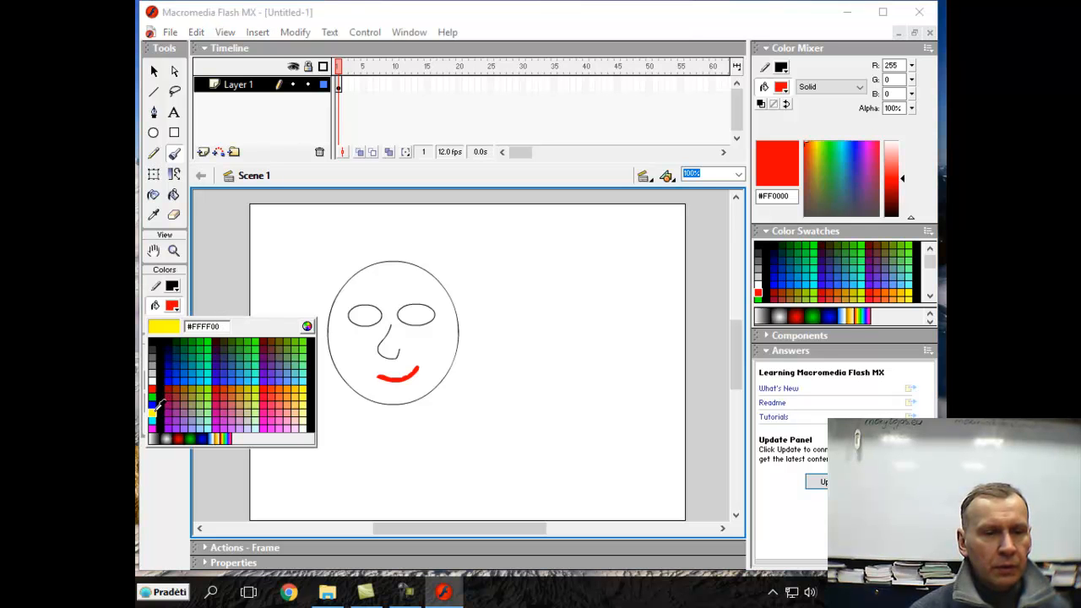
{"action": "left_click", "coordinate": [157, 341]}
{"action": "mouse_move", "coordinate": [334, 296]}
{"action": "left_mouse_down"}
{"action": "mouse_move", "coordinate": [386, 255]}
{"action": "mouse_move", "coordinate": [417, 259]}
{"action": "mouse_move", "coordinate": [442, 287]}
{"action": "left_mouse_up"}
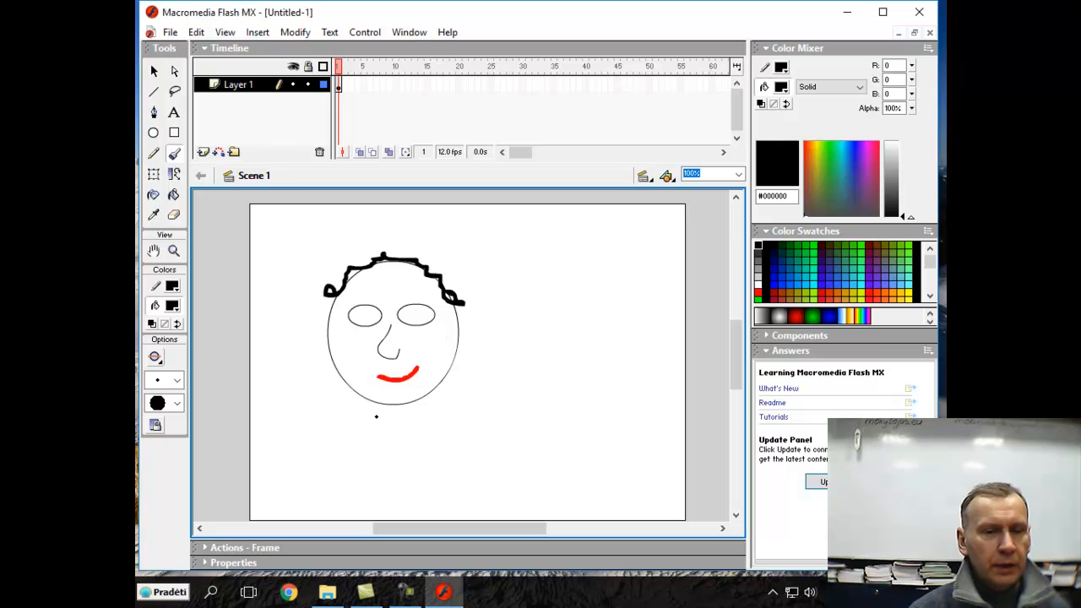
Paint a dark blue (#003399) pupil in each eye using the fifth-smallest brush size, and return to the Arrow tool
{"action": "left_click", "coordinate": [172, 306]}
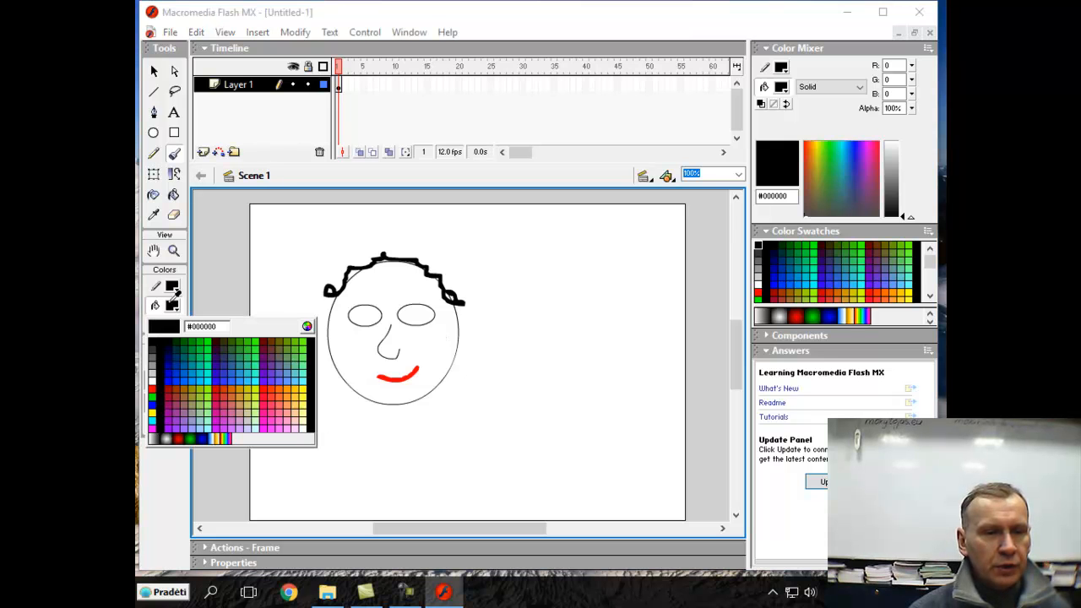
{"action": "left_click", "coordinate": [176, 364]}
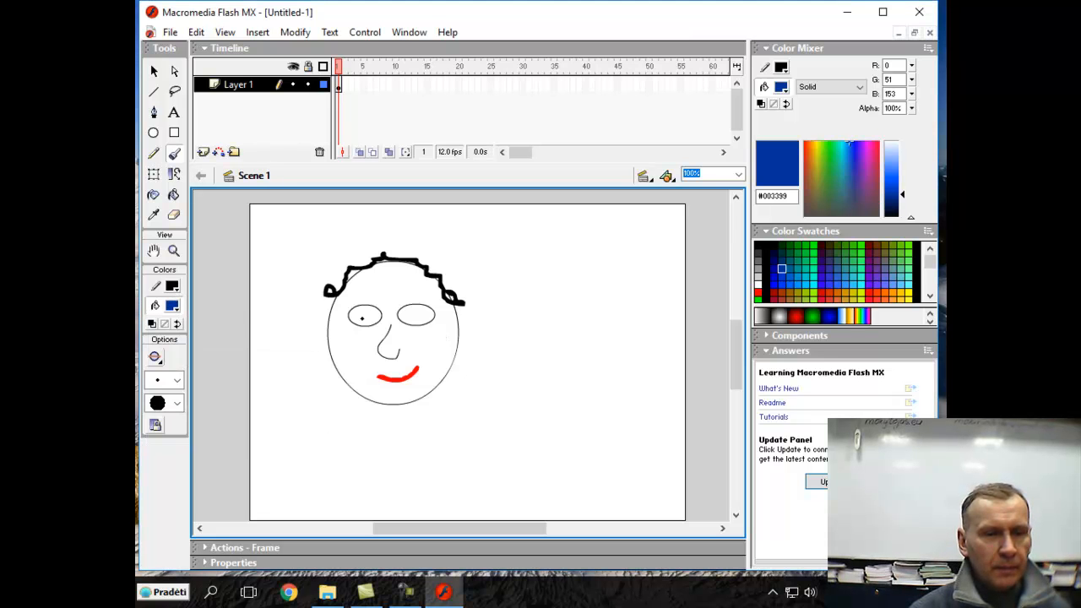
{"action": "left_click", "coordinate": [176, 380]}
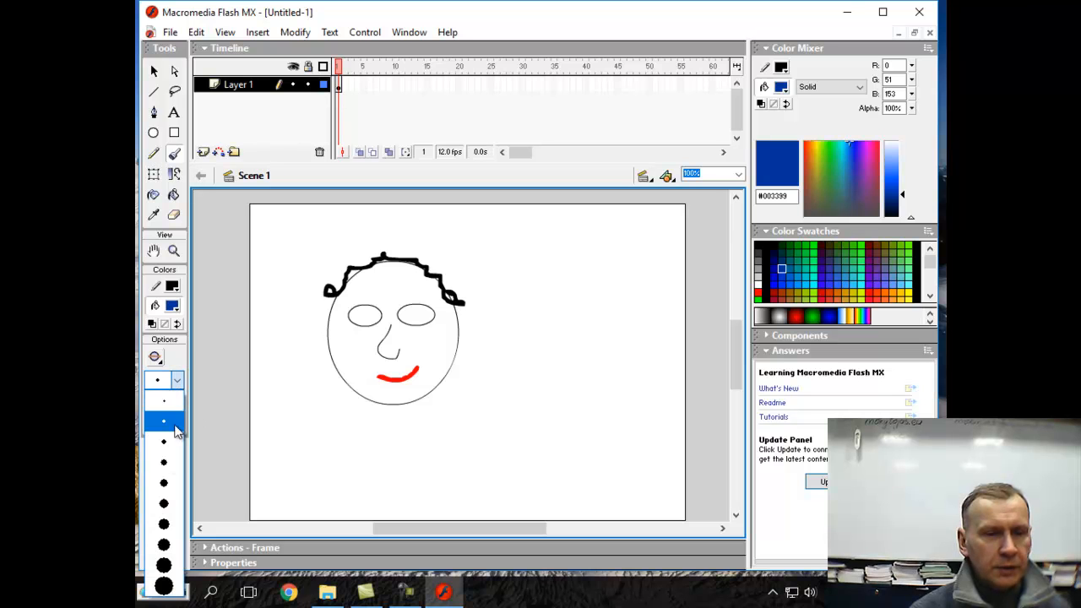
{"action": "left_click", "coordinate": [165, 483]}
{"action": "left_click", "coordinate": [370, 315]}
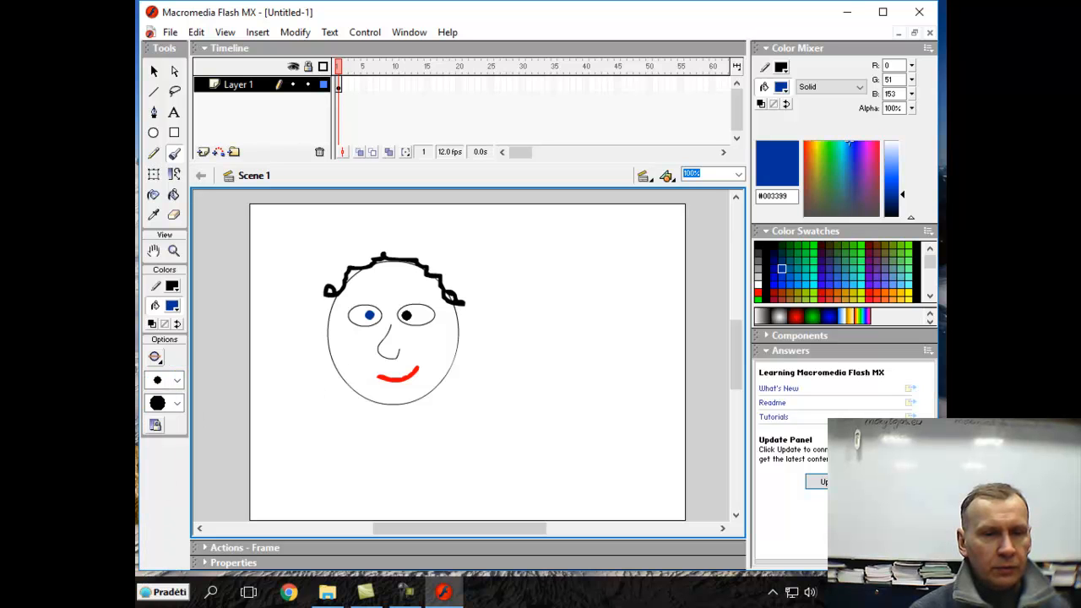
{"action": "left_click", "coordinate": [422, 315]}
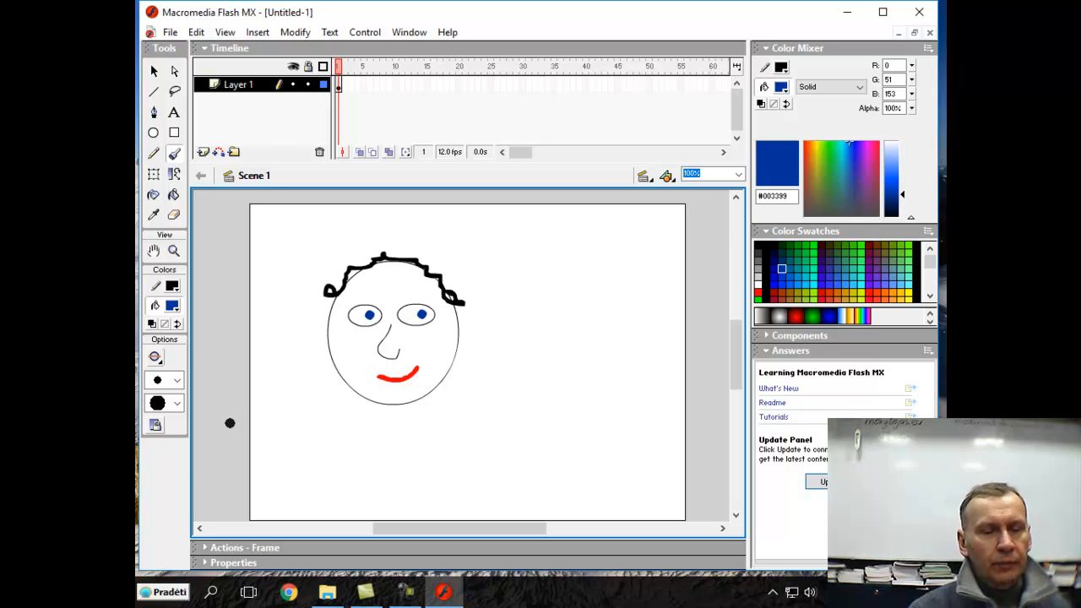
{"action": "left_click", "coordinate": [154, 71]}
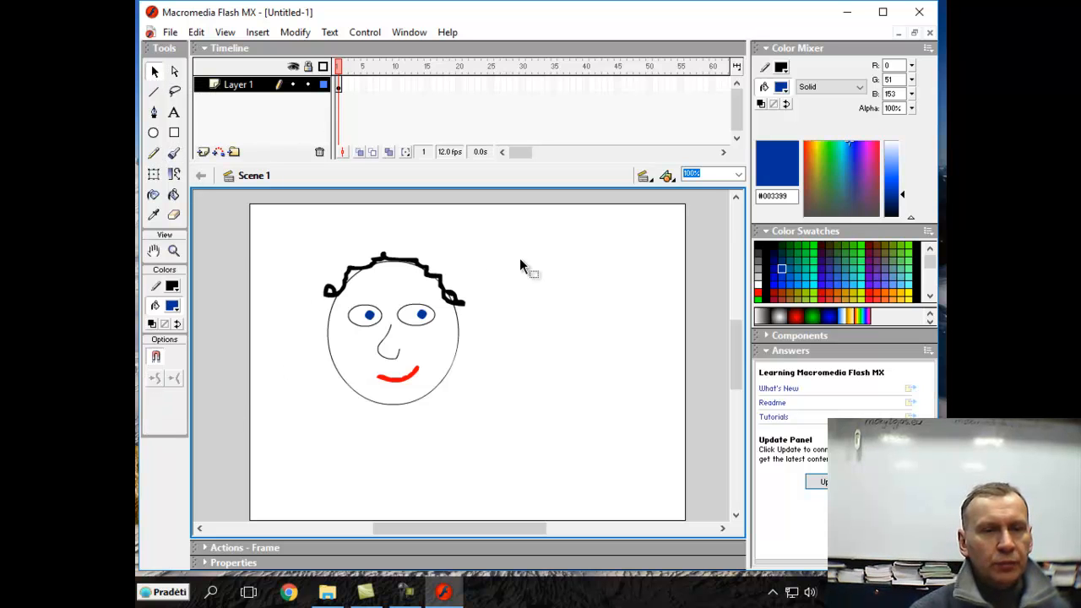
Enlarge the timeline's frame display so the individual frame cells are wider
{"action": "left_click", "coordinate": [265, 87]}
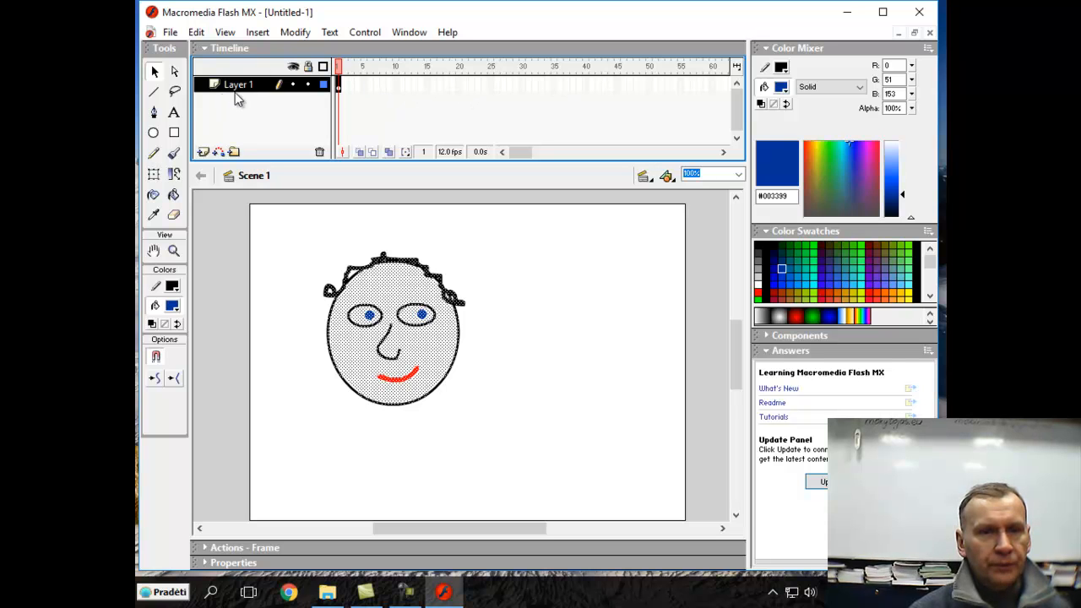
{"action": "left_click", "coordinate": [738, 67]}
{"action": "left_click", "coordinate": [769, 159]}
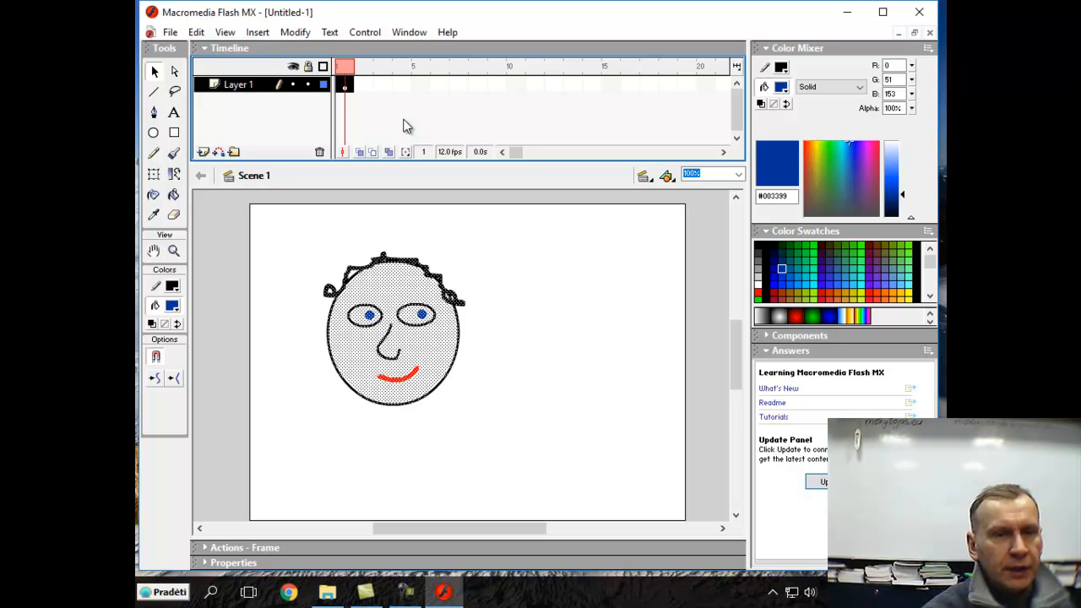
Insert blank keyframes at frames 2, 3, 4 and 5 of Layer 1
{"action": "key", "text": "F7"}
{"action": "key", "text": "F7"}
{"action": "key", "text": "F7"}
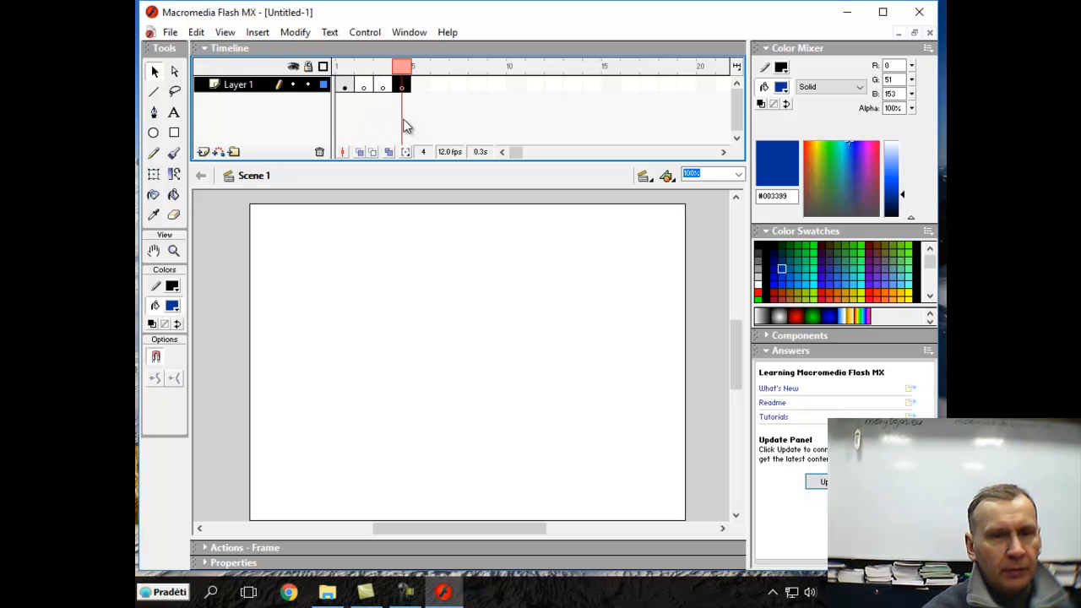
{"action": "key", "text": "F7"}
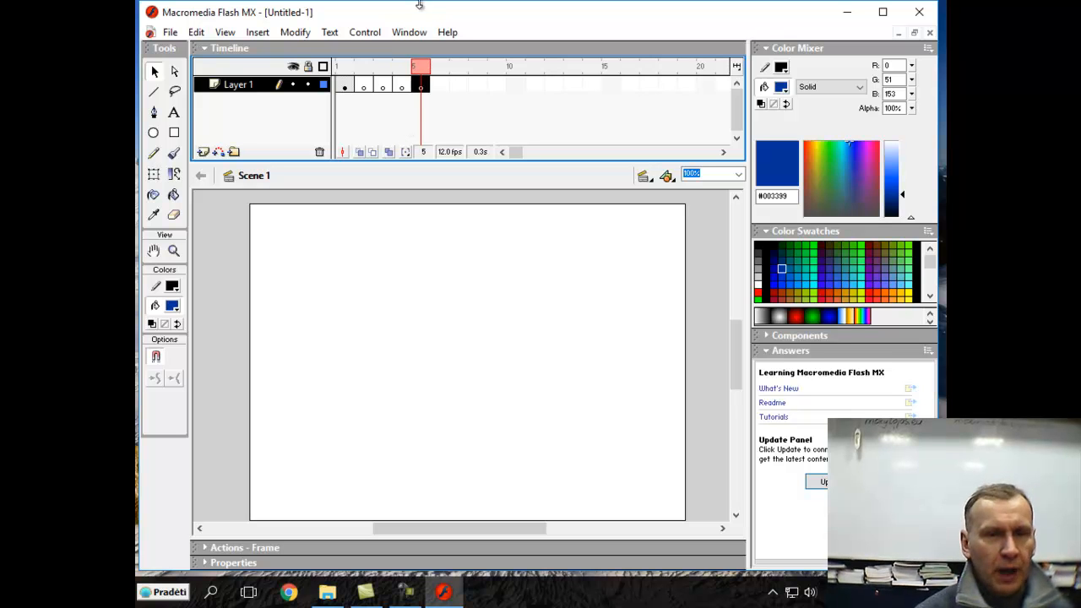
Select the entire face drawing on frame 1, copy it and deselect it
{"action": "left_click", "coordinate": [346, 88]}
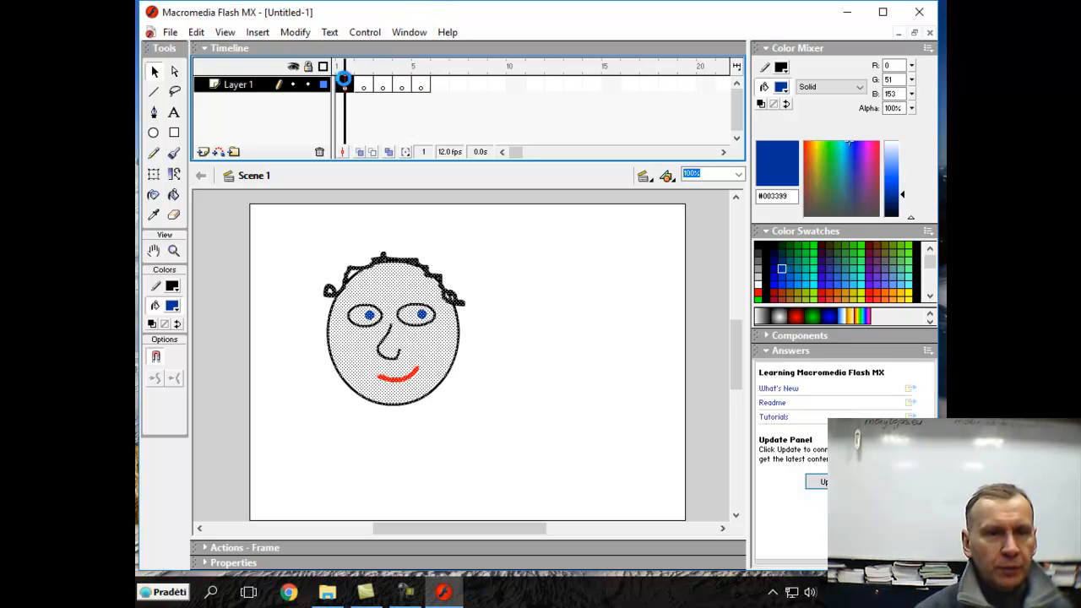
{"action": "left_click", "coordinate": [304, 273]}
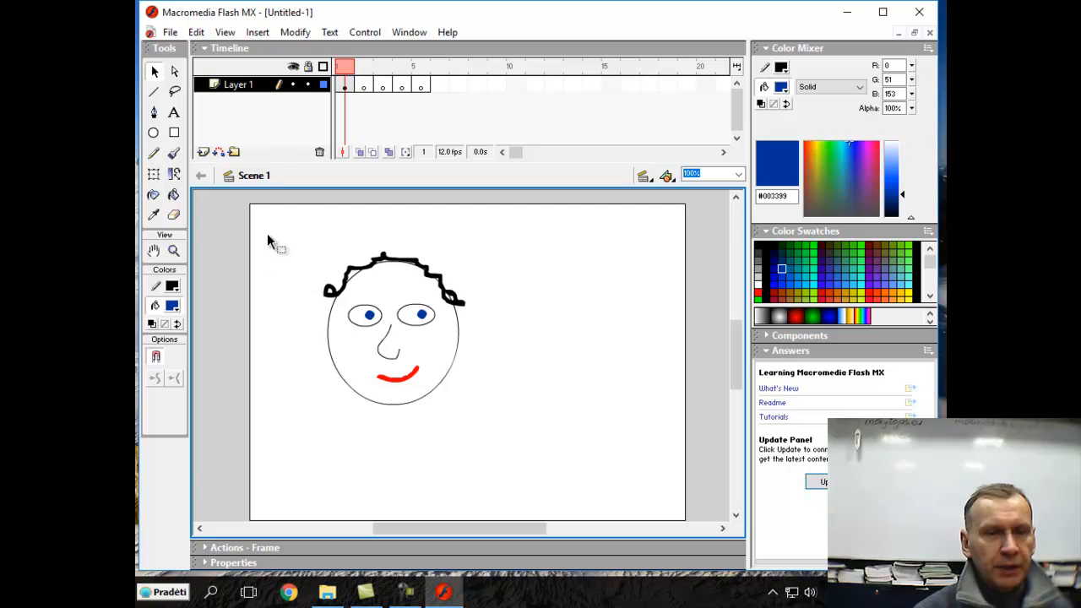
{"action": "mouse_move", "coordinate": [262, 228]}
{"action": "left_mouse_down"}
{"action": "mouse_move", "coordinate": [499, 328]}
{"action": "mouse_move", "coordinate": [518, 450]}
{"action": "left_mouse_up"}
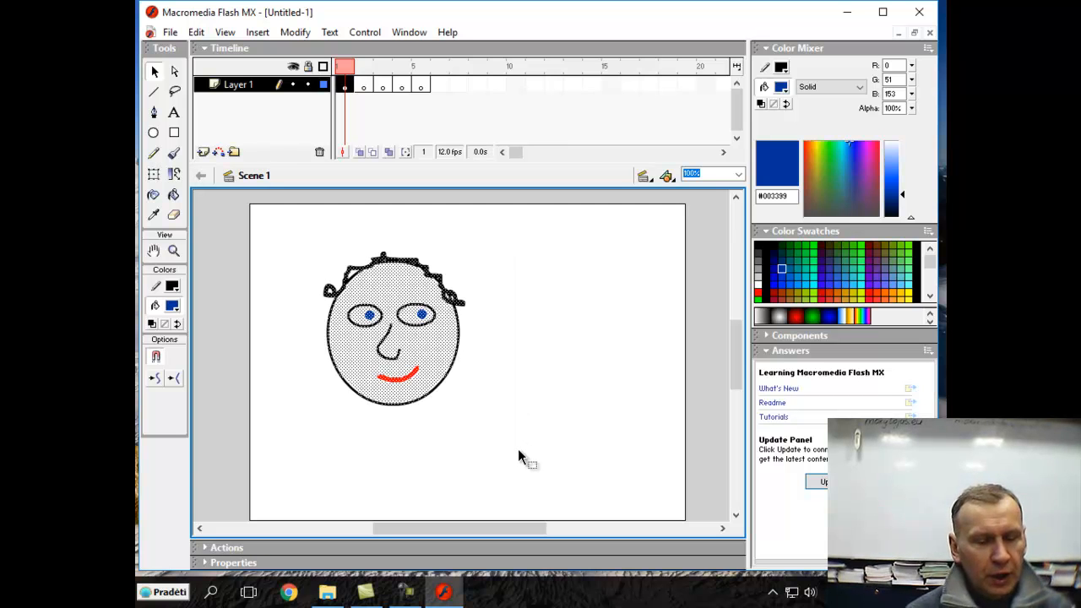
{"action": "right_click", "coordinate": [426, 370]}
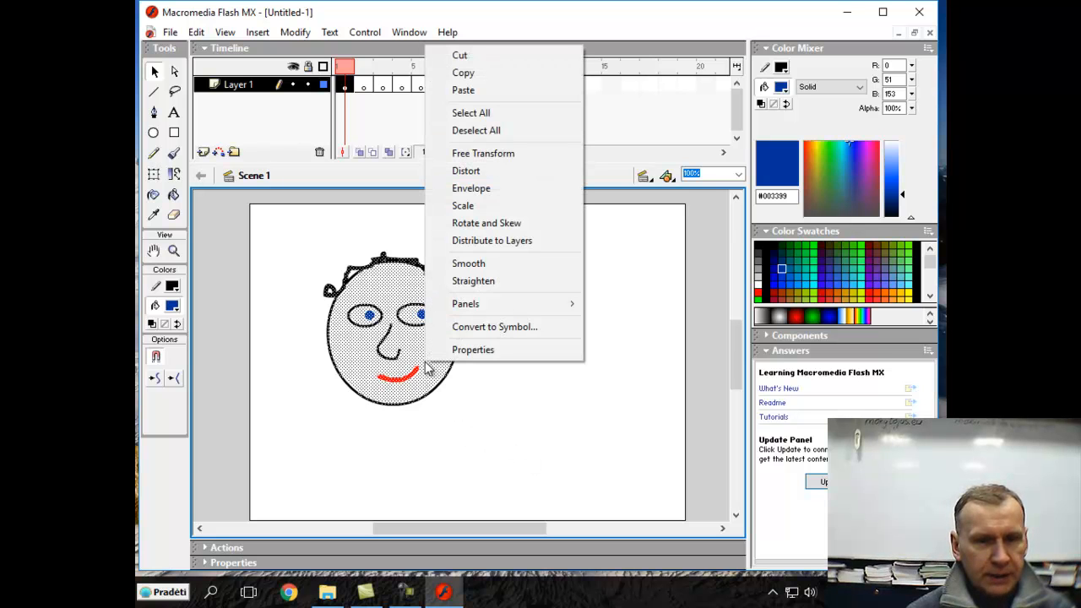
{"action": "left_click", "coordinate": [473, 79]}
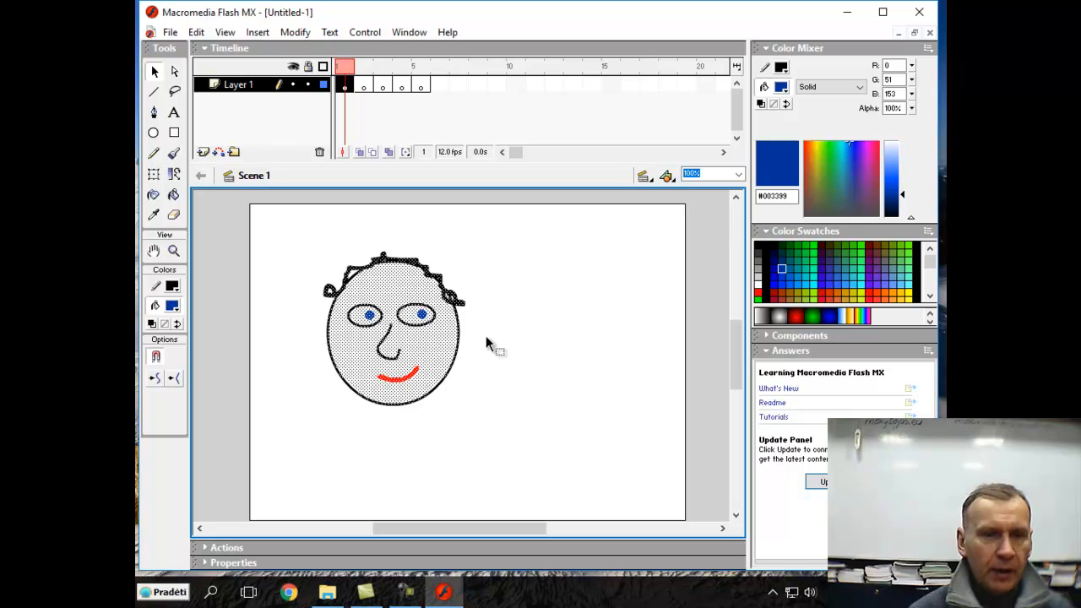
{"action": "left_click", "coordinate": [476, 129]}
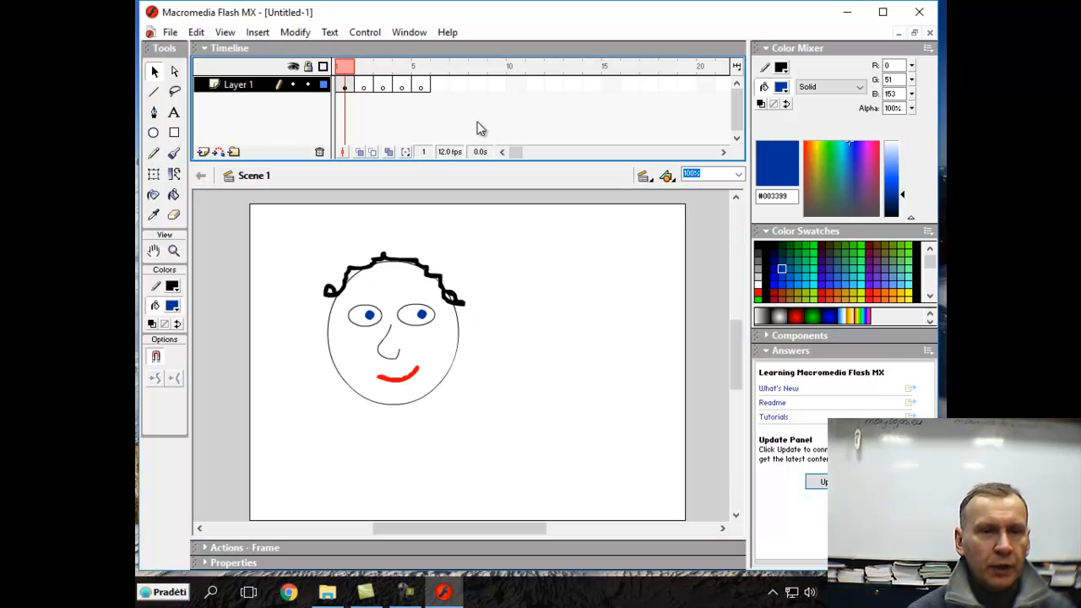
Paste the copied face in place on frames 3 and 5
{"action": "left_click", "coordinate": [386, 88]}
{"action": "right_click", "coordinate": [449, 292]}
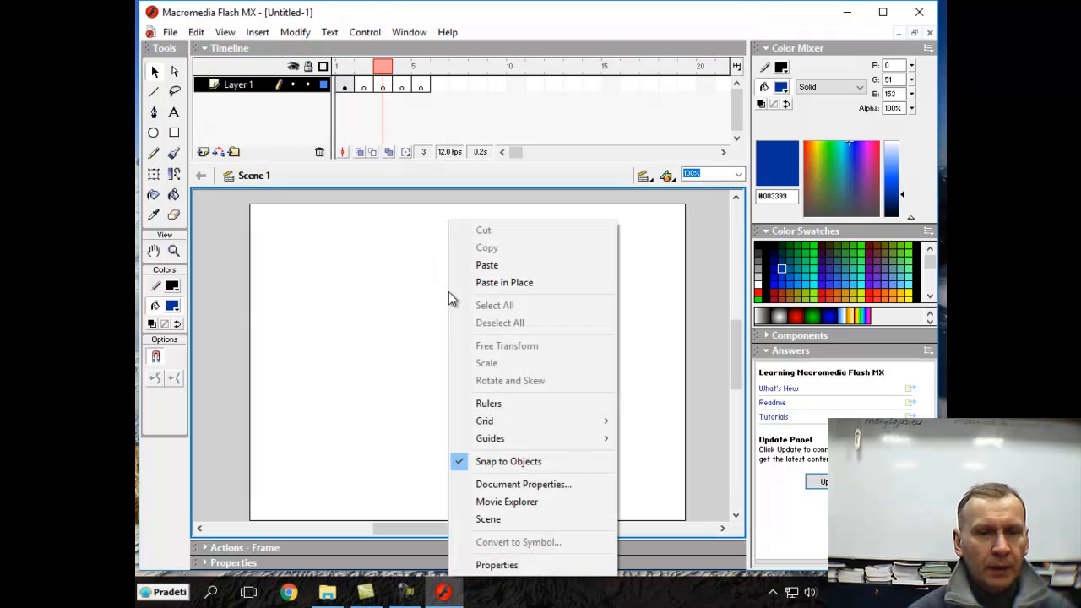
{"action": "left_click", "coordinate": [495, 284]}
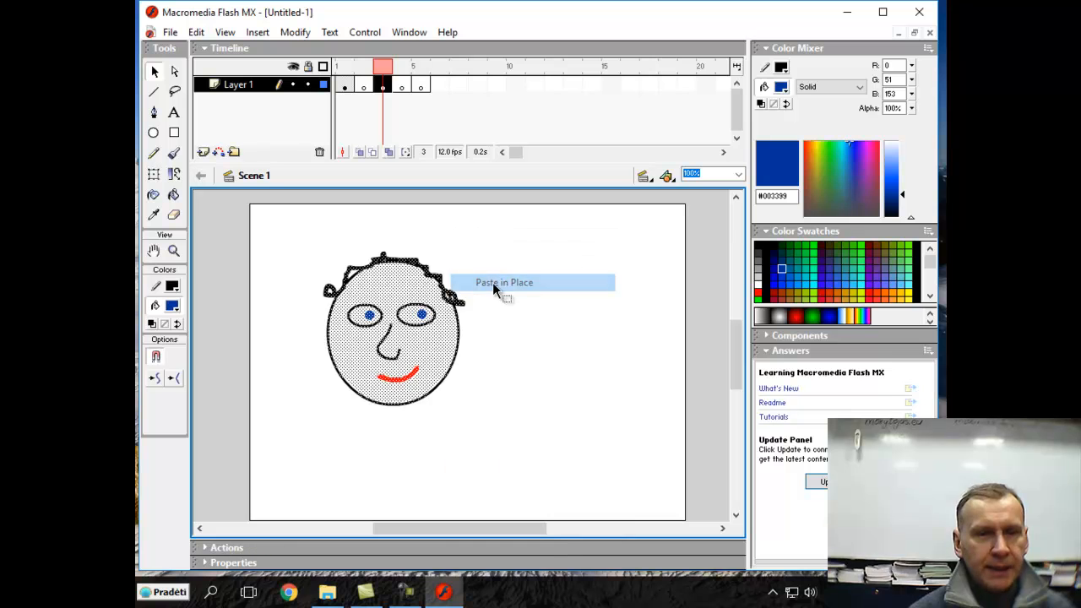
{"action": "left_click", "coordinate": [421, 87]}
{"action": "right_click", "coordinate": [427, 321]}
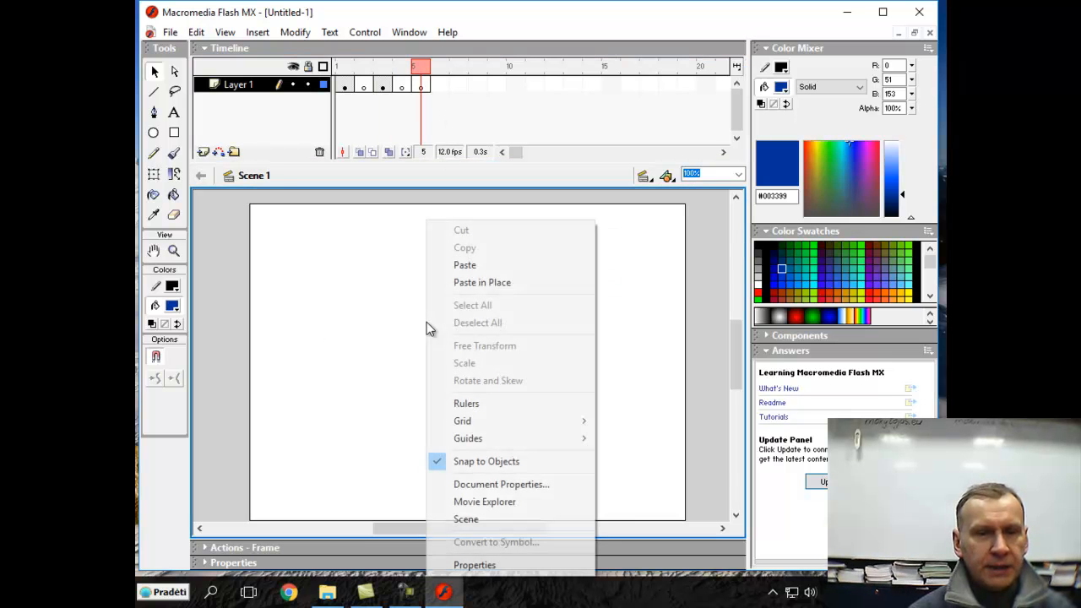
{"action": "left_click", "coordinate": [489, 284]}
{"action": "left_click", "coordinate": [547, 271]}
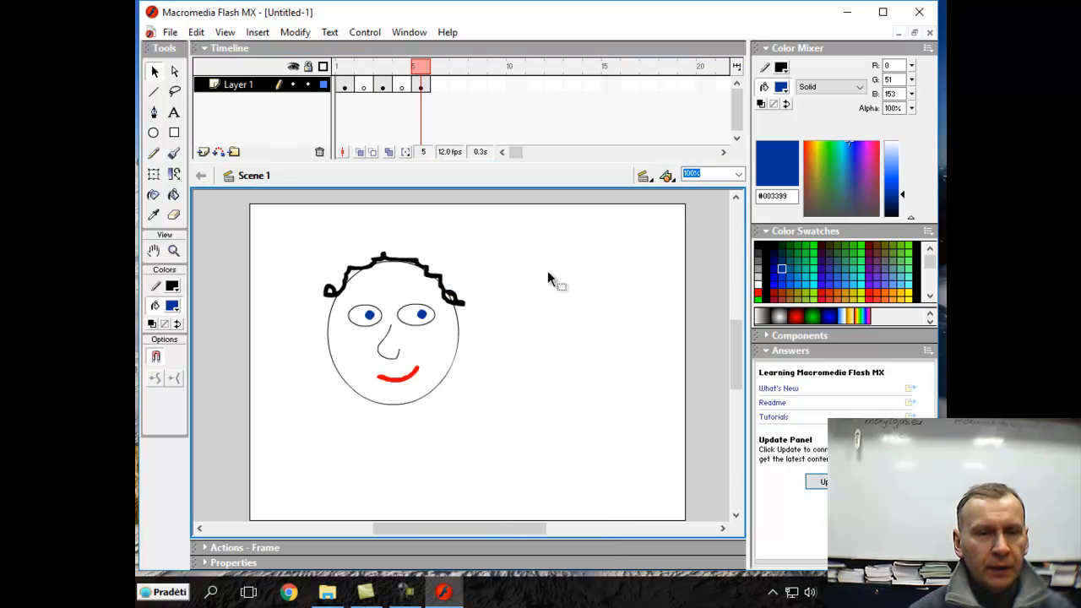
Paste the copied face in place on frame 2 and deselect it
{"action": "left_click", "coordinate": [364, 87]}
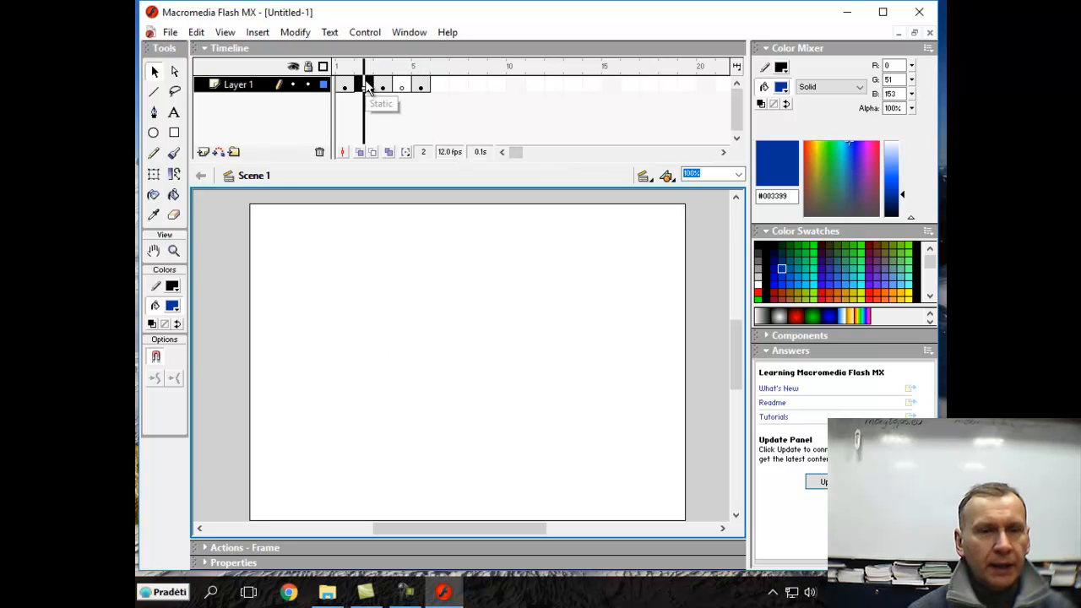
{"action": "right_click", "coordinate": [386, 358]}
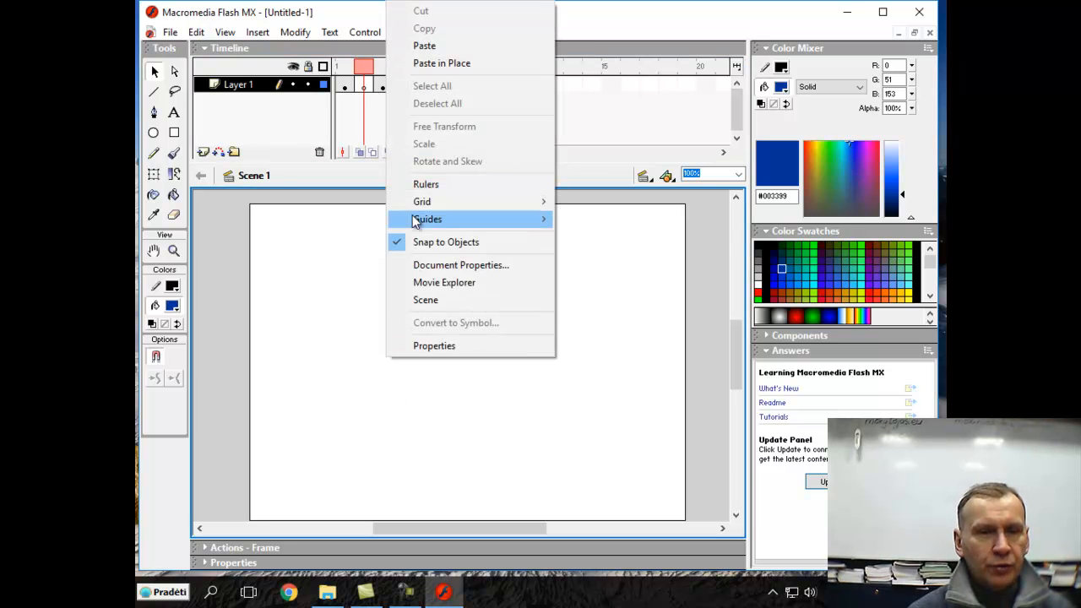
{"action": "left_click", "coordinate": [446, 65]}
{"action": "left_click", "coordinate": [545, 311]}
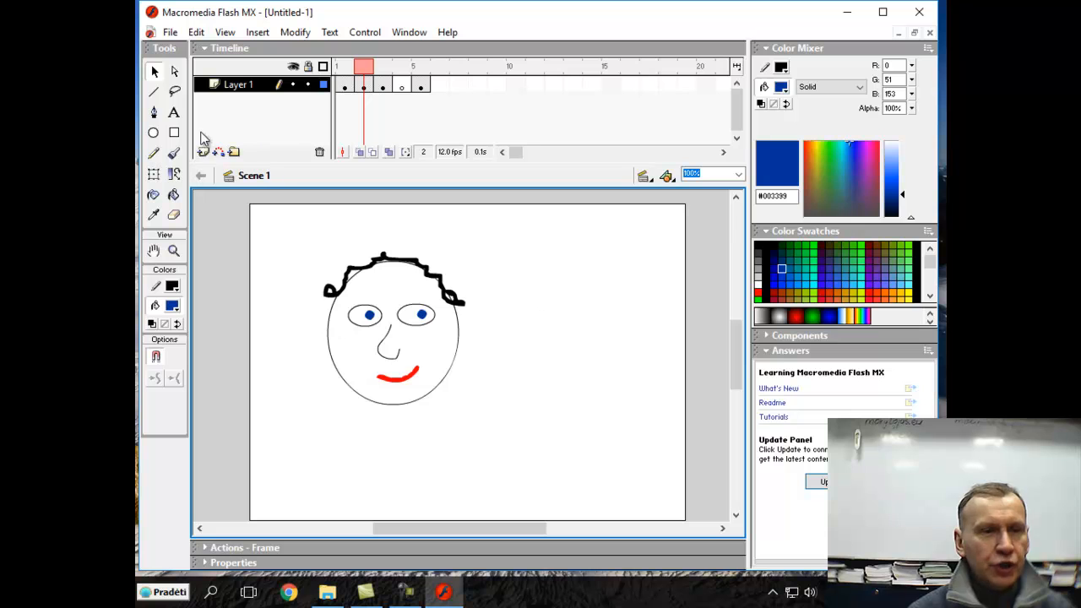
Replace both pupils on frame 2 with blue ones brushed nearer the left side of each eye
{"action": "left_click", "coordinate": [371, 315]}
{"action": "key", "text": "Delete"}
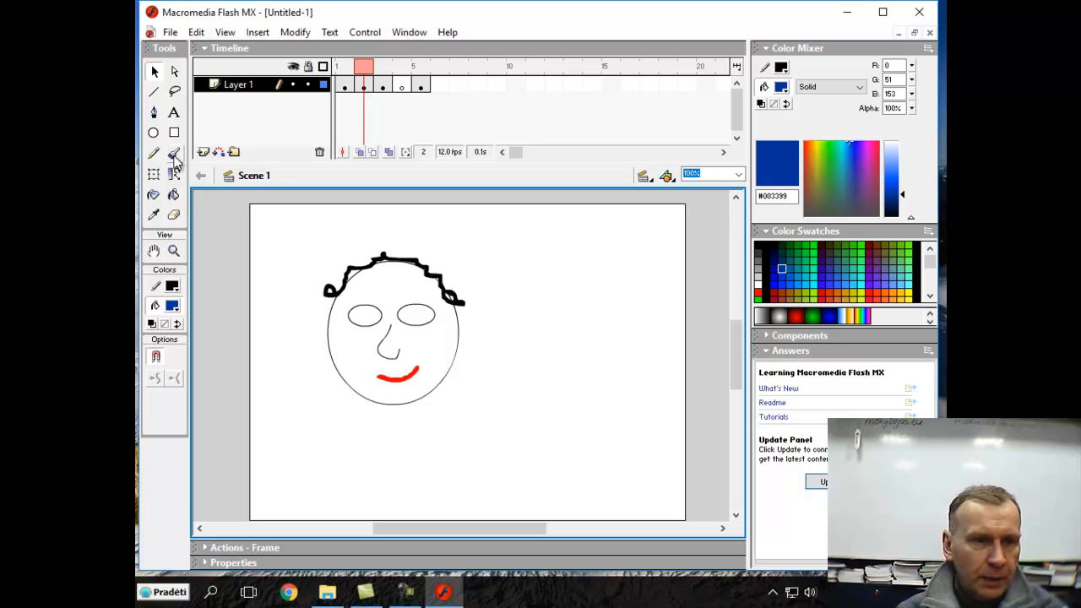
{"action": "left_click", "coordinate": [174, 154]}
{"action": "left_click", "coordinate": [361, 315]}
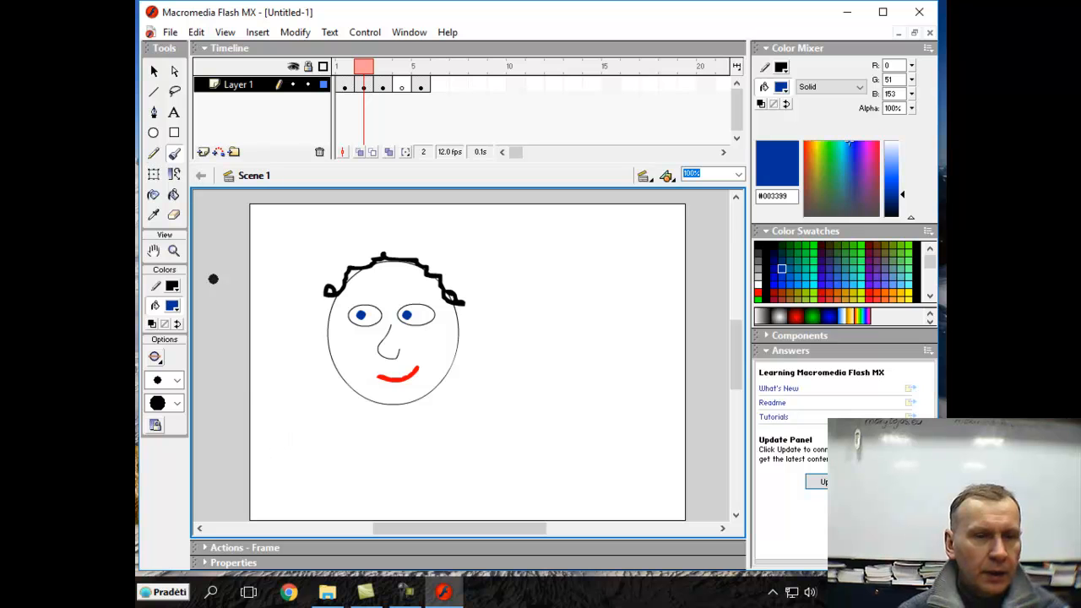
Replace the mouth on frame 2 with a wider red (#FF0000) smile painted at the third-smallest brush size
{"action": "left_click", "coordinate": [154, 72]}
{"action": "left_click", "coordinate": [399, 380]}
{"action": "key", "text": "Delete"}
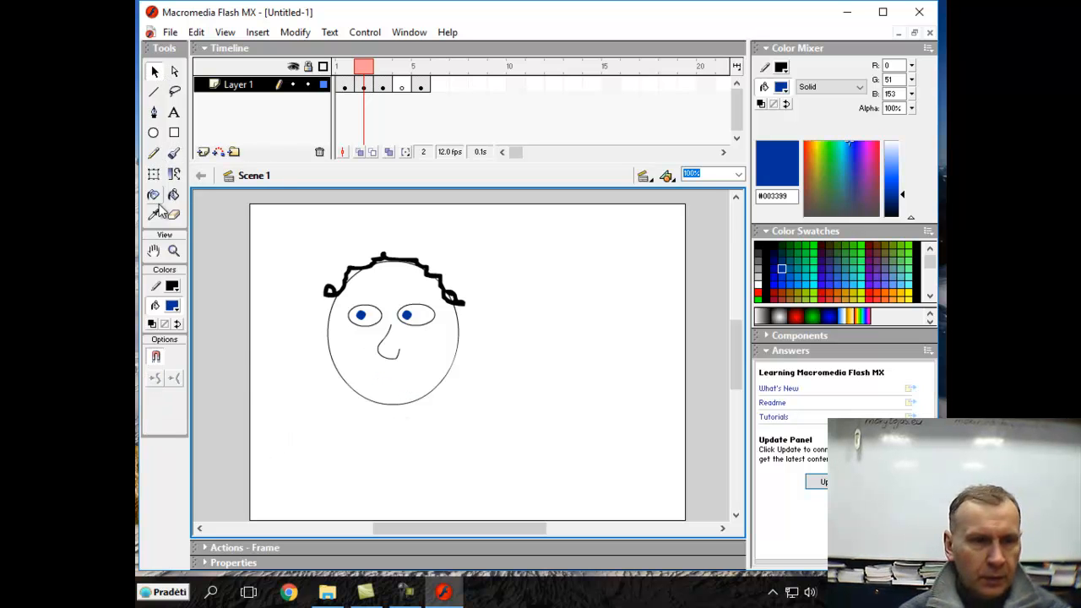
{"action": "left_click", "coordinate": [173, 307]}
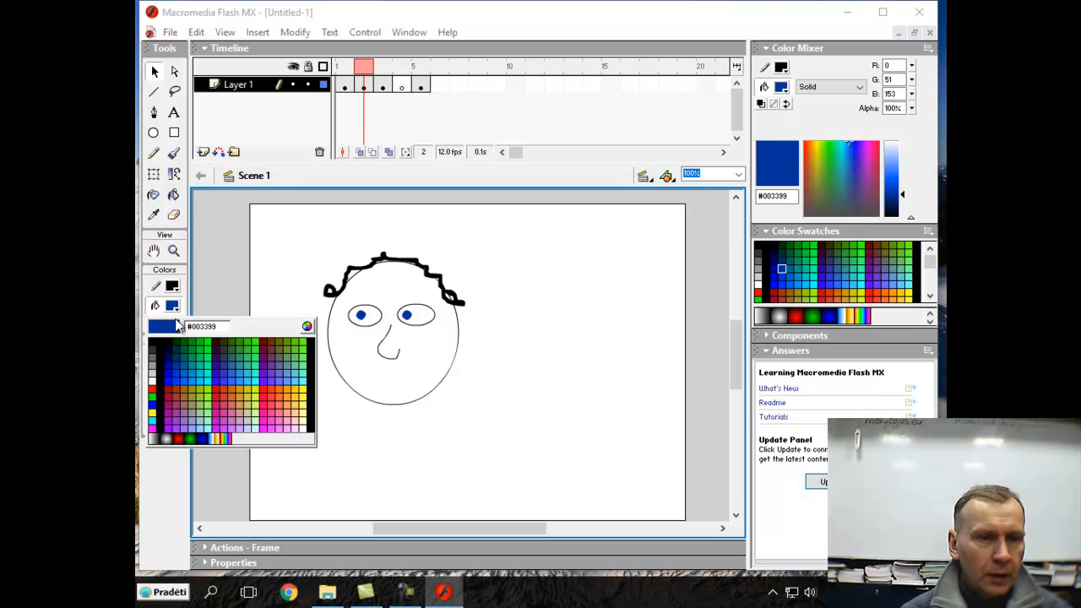
{"action": "left_click", "coordinate": [156, 394]}
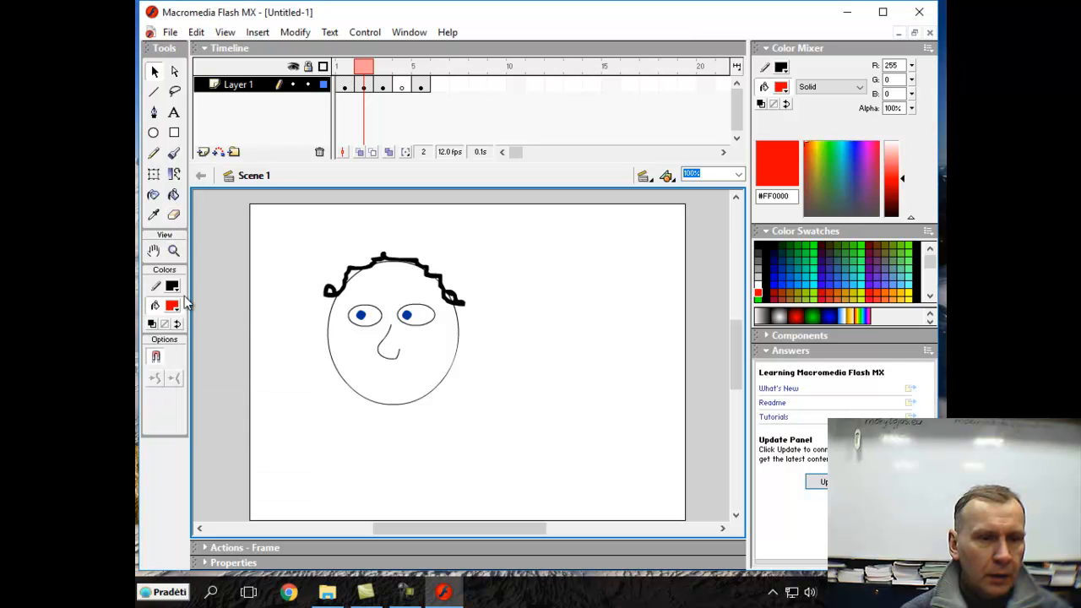
{"action": "left_click", "coordinate": [174, 155]}
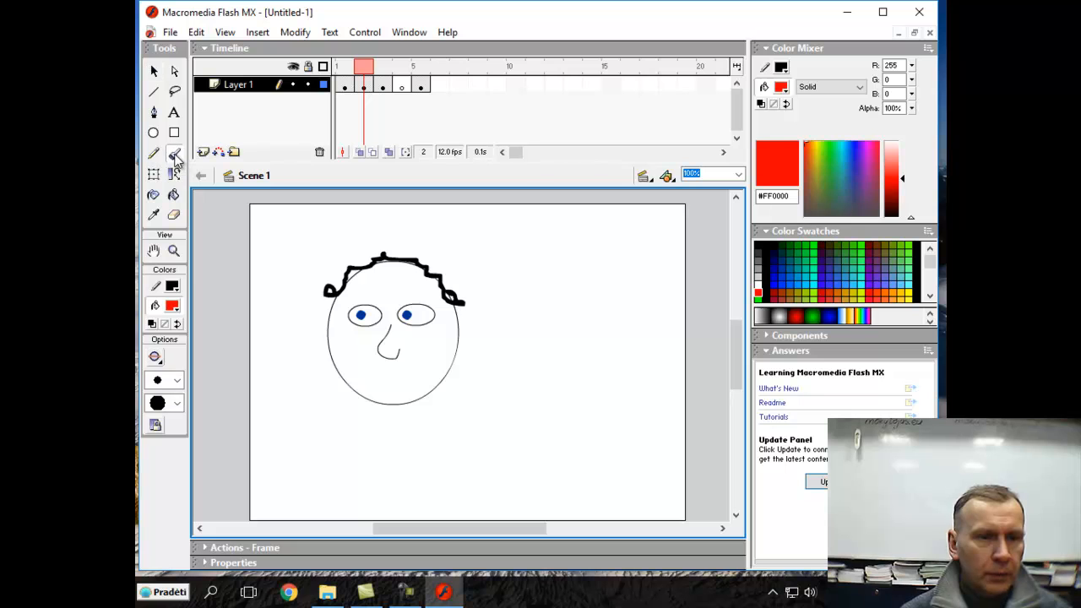
{"action": "left_click", "coordinate": [176, 380]}
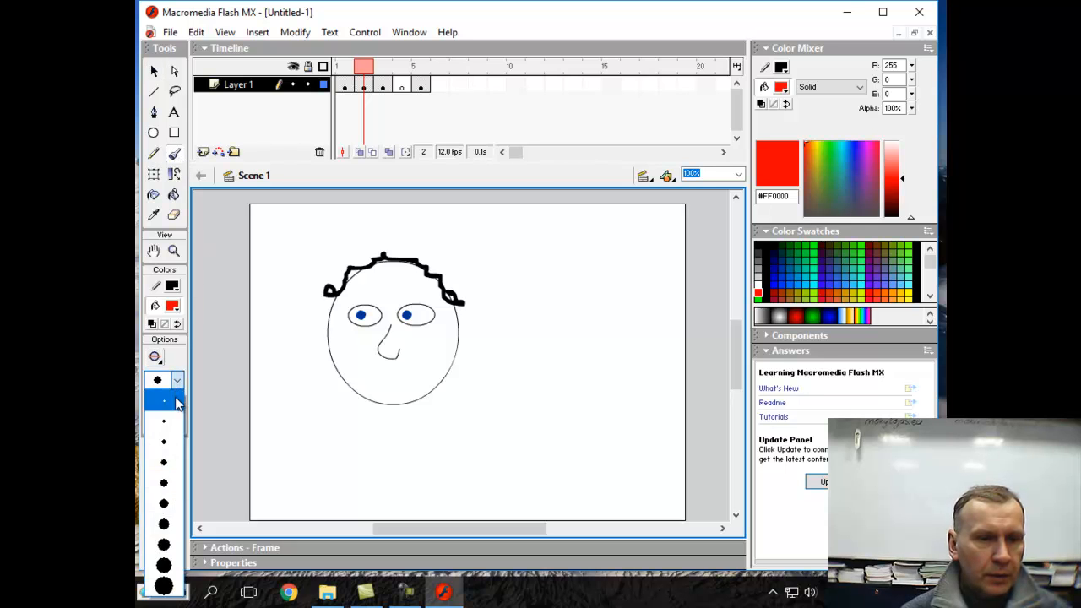
{"action": "left_click", "coordinate": [173, 442]}
{"action": "left_click_drag", "start_coordinate": [355, 366], "coordinate": [361, 367]}
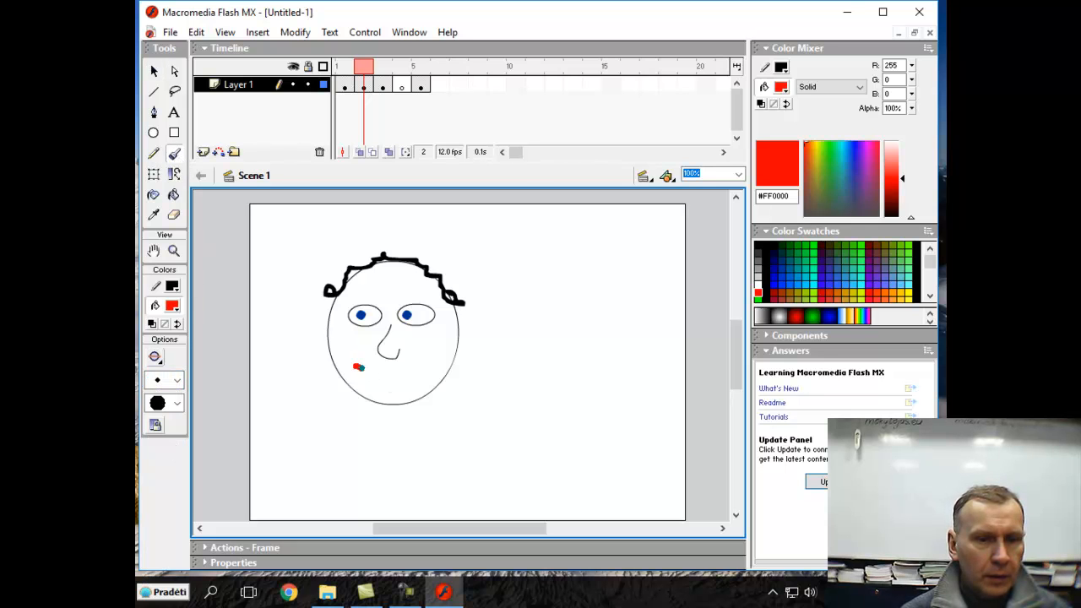
{"action": "left_click_drag", "start_coordinate": [431, 357], "coordinate": [435, 354]}
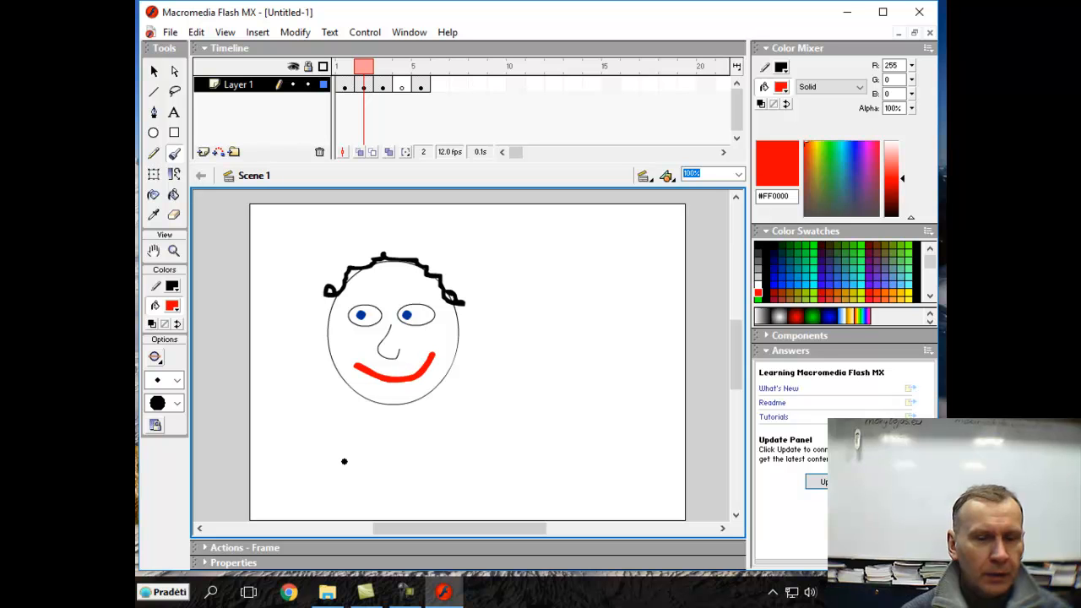
Copy the entire modified face from frame 2 and paste it in place on frame 4
{"action": "left_click", "coordinate": [154, 71]}
{"action": "left_click_drag", "start_coordinate": [287, 223], "coordinate": [496, 435]}
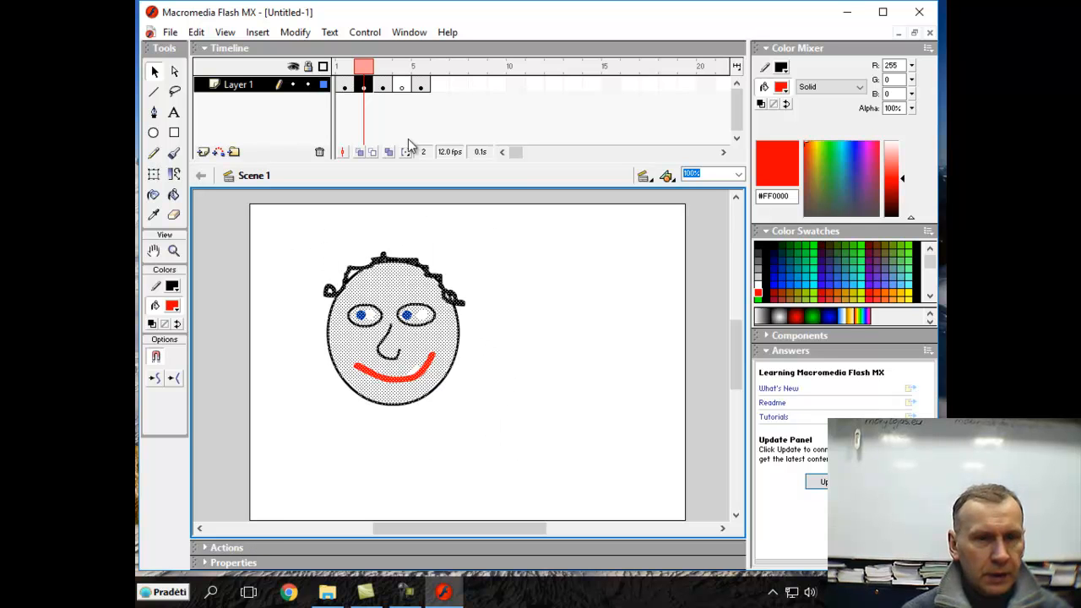
{"action": "left_click", "coordinate": [403, 87]}
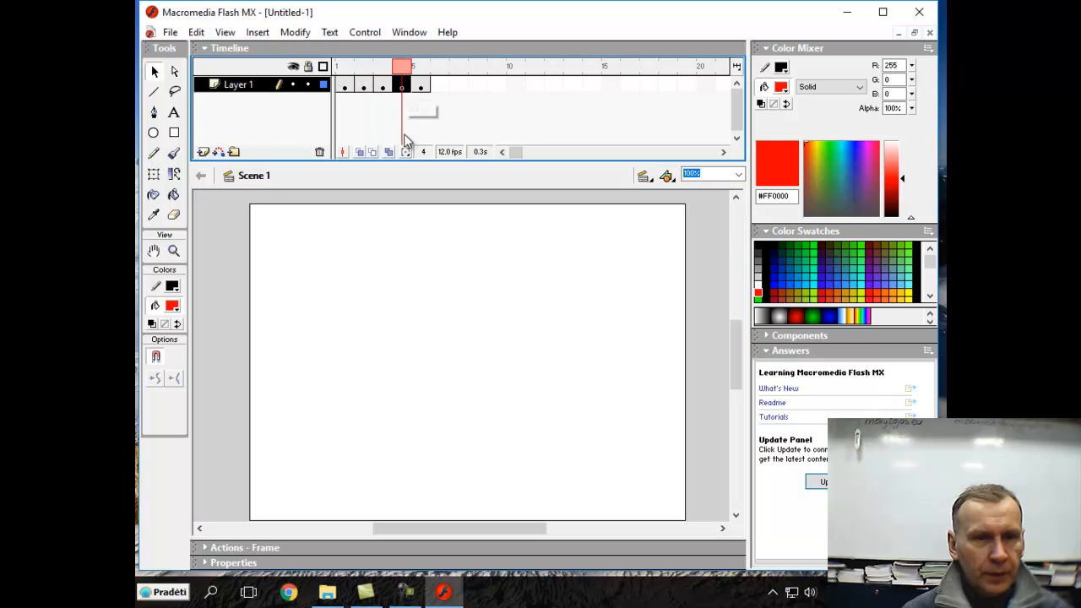
{"action": "right_click", "coordinate": [398, 339]}
{"action": "left_click", "coordinate": [457, 284]}
{"action": "left_click", "coordinate": [541, 351]}
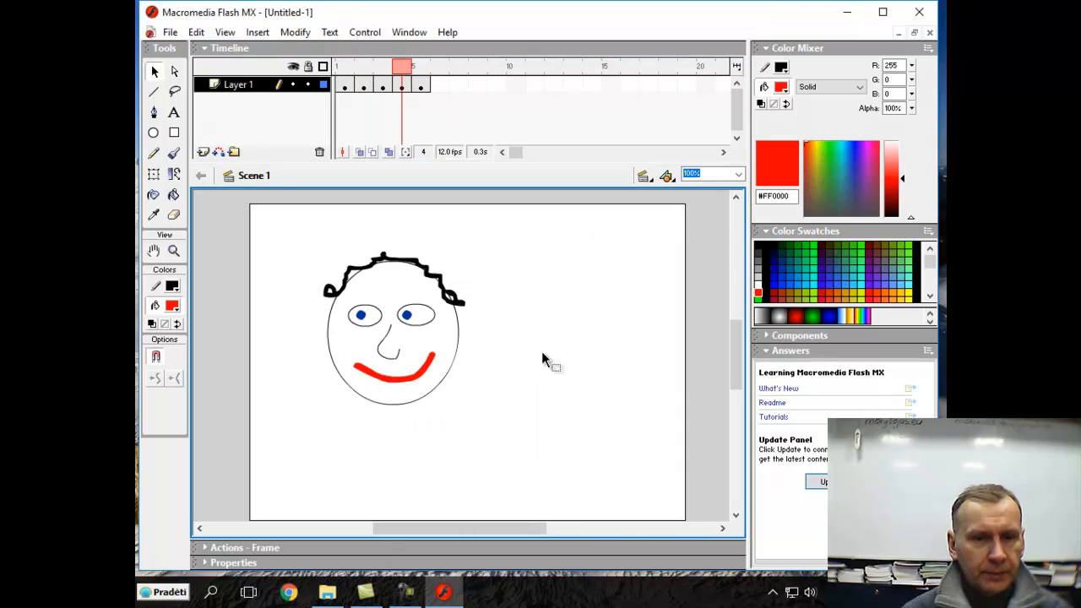
Set the document's frame rate to 5 fps
{"action": "double_click", "coordinate": [454, 152]}
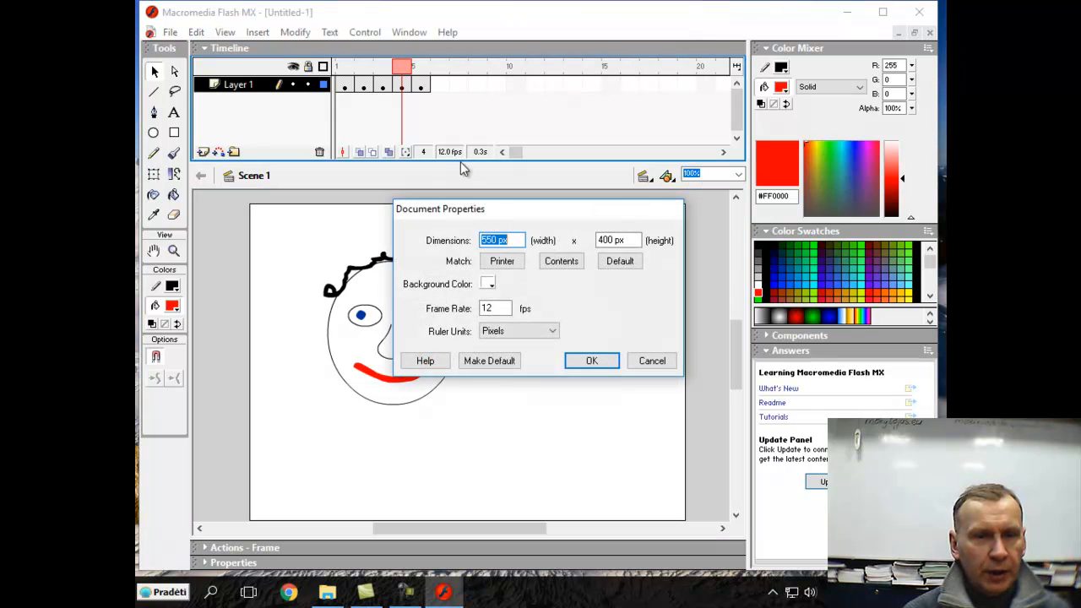
{"action": "double_click", "coordinate": [487, 308]}
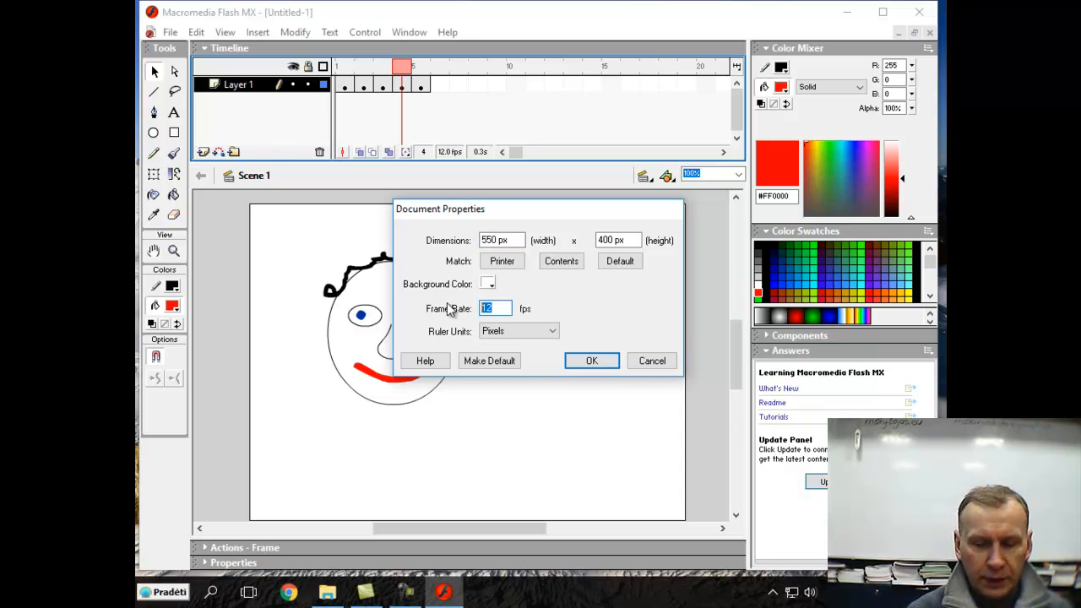
{"action": "type", "text": "5"}
{"action": "left_click", "coordinate": [591, 360]}
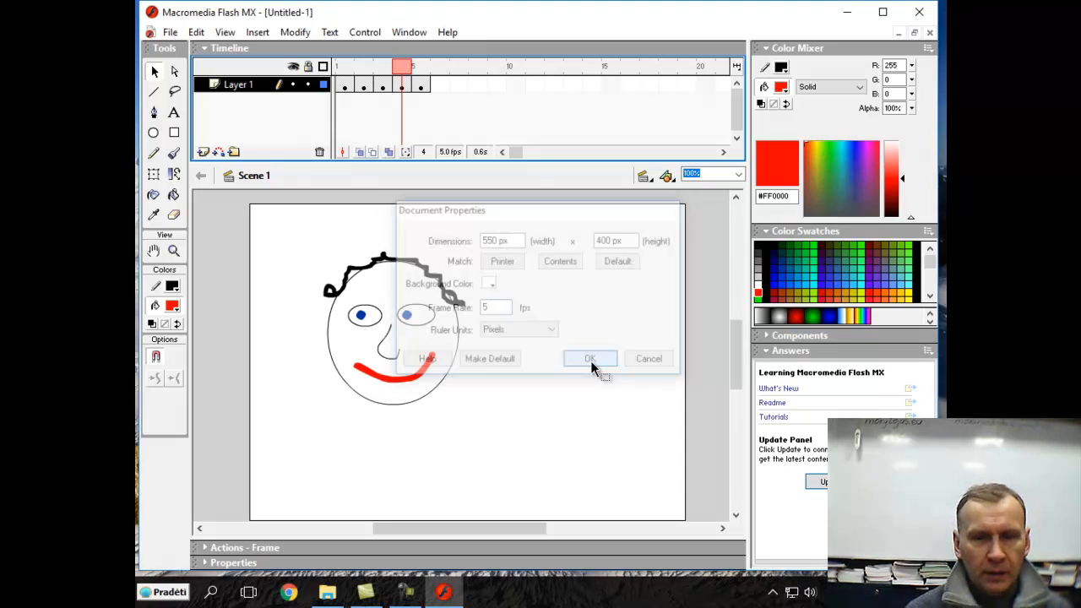
Test the movie to preview the face animation, and close the preview
{"action": "left_click", "coordinate": [365, 34]}
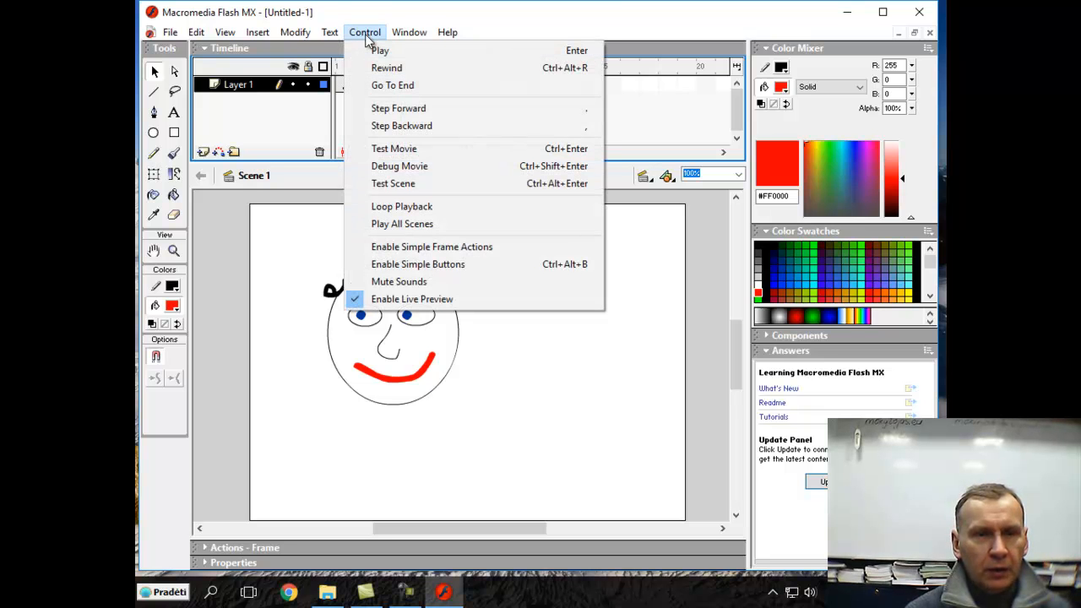
{"action": "left_click", "coordinate": [400, 152]}
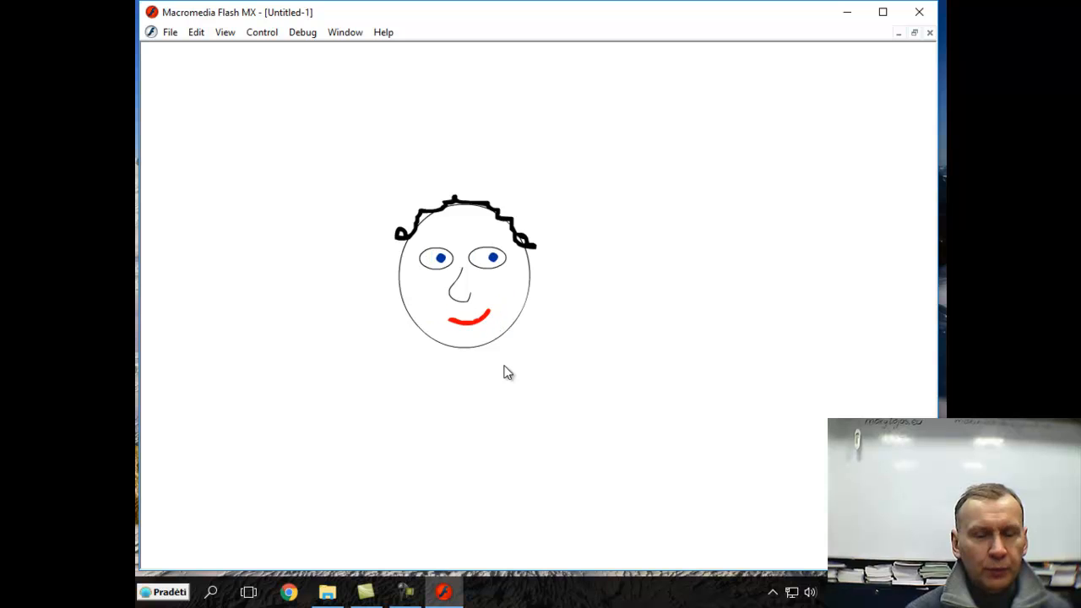
{"action": "left_click", "coordinate": [930, 32]}
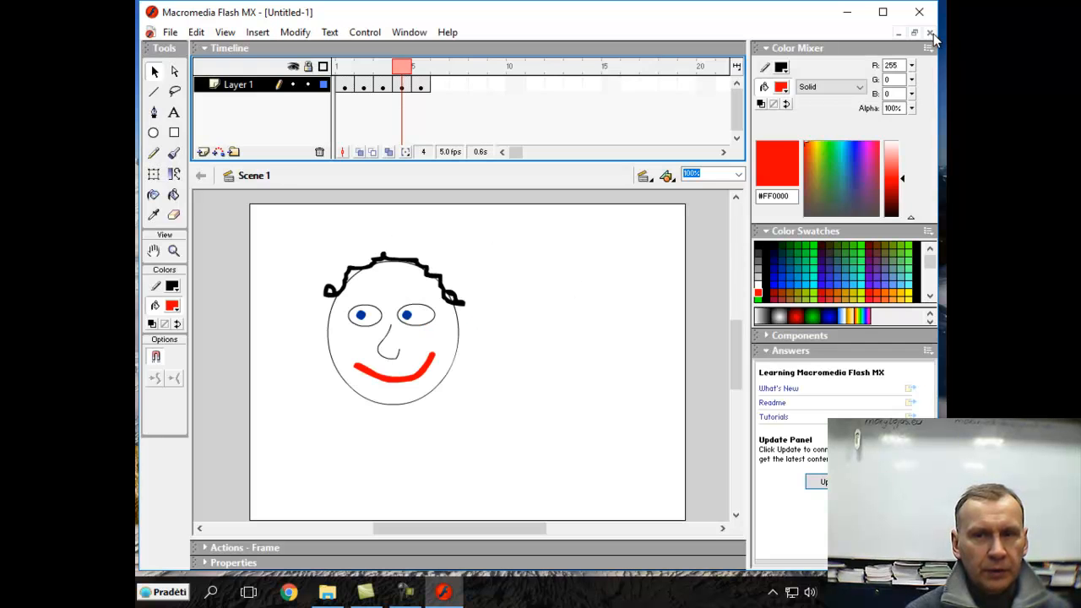
Start saving the document and create a new folder named "vardas 1213" on the desktop (Darbalaukis)
{"action": "left_click", "coordinate": [169, 33]}
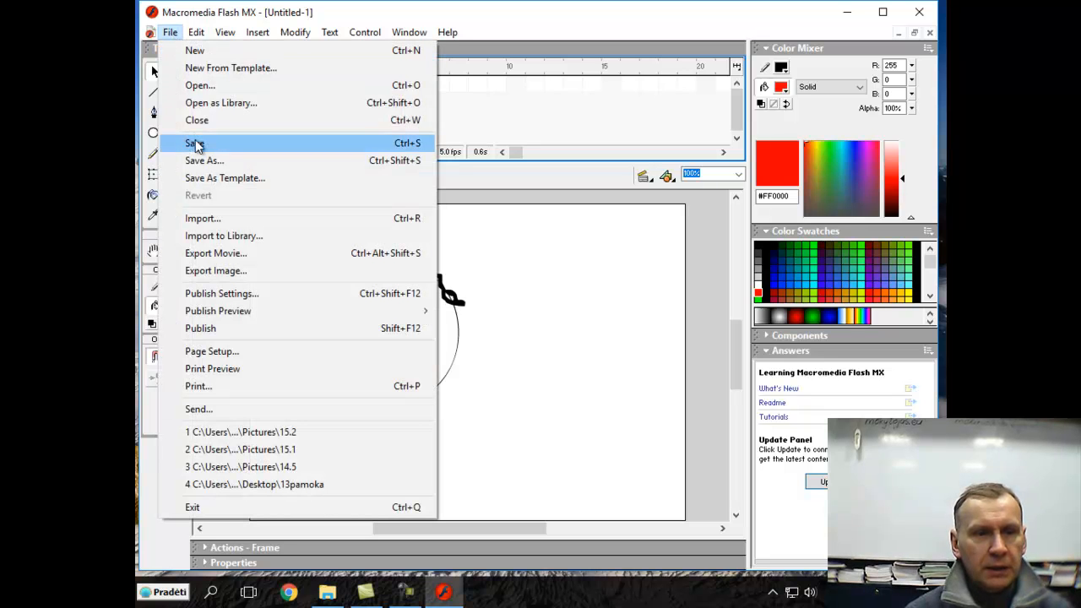
{"action": "left_click", "coordinate": [205, 169]}
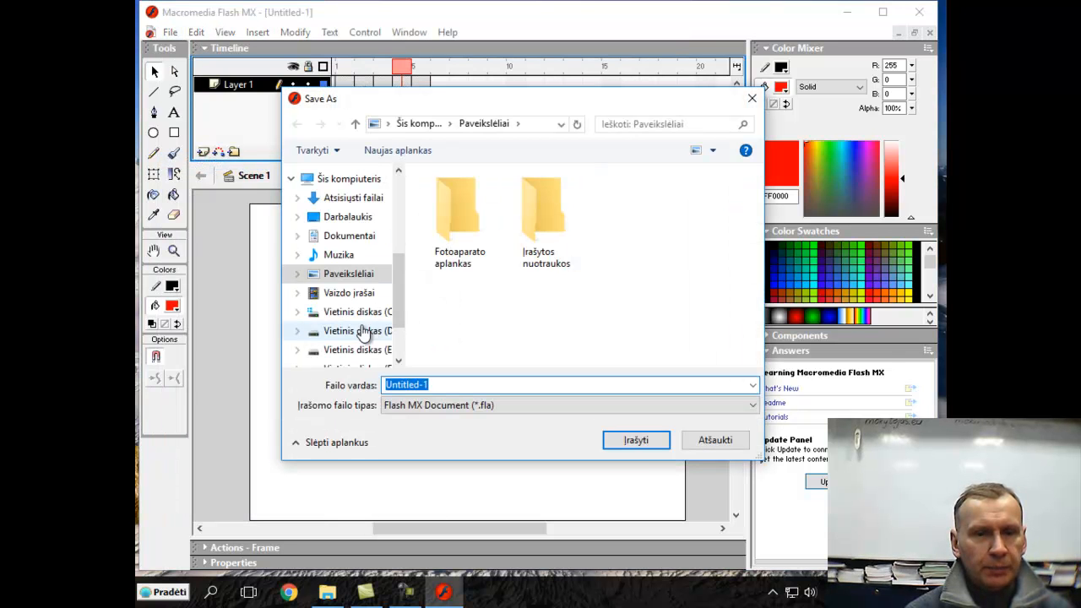
{"action": "left_click_drag", "start_coordinate": [399, 283], "coordinate": [404, 205]}
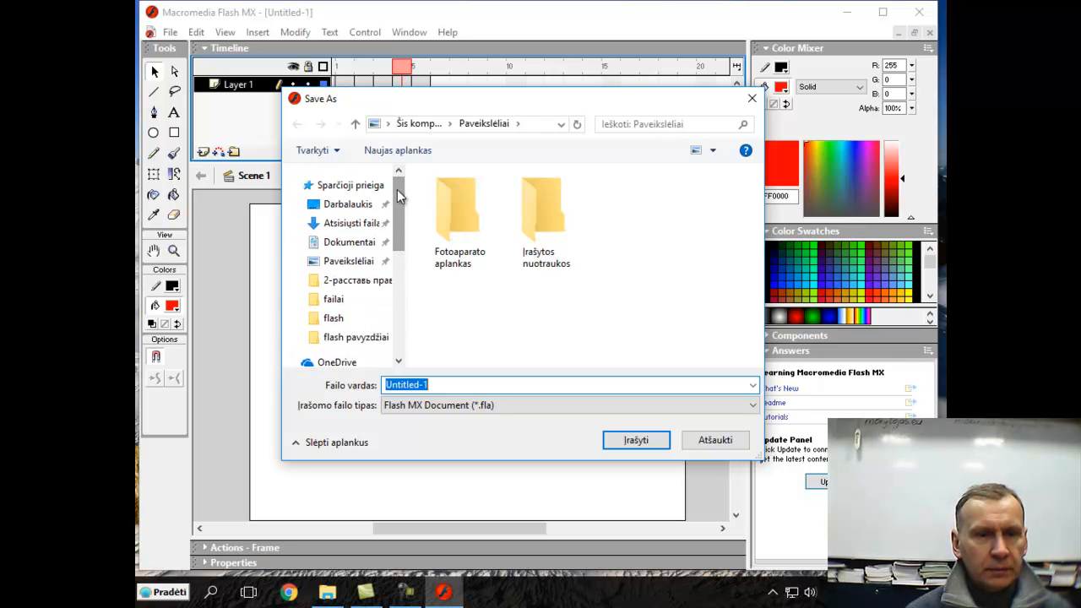
{"action": "left_click", "coordinate": [342, 205]}
{"action": "right_click", "coordinate": [481, 336]}
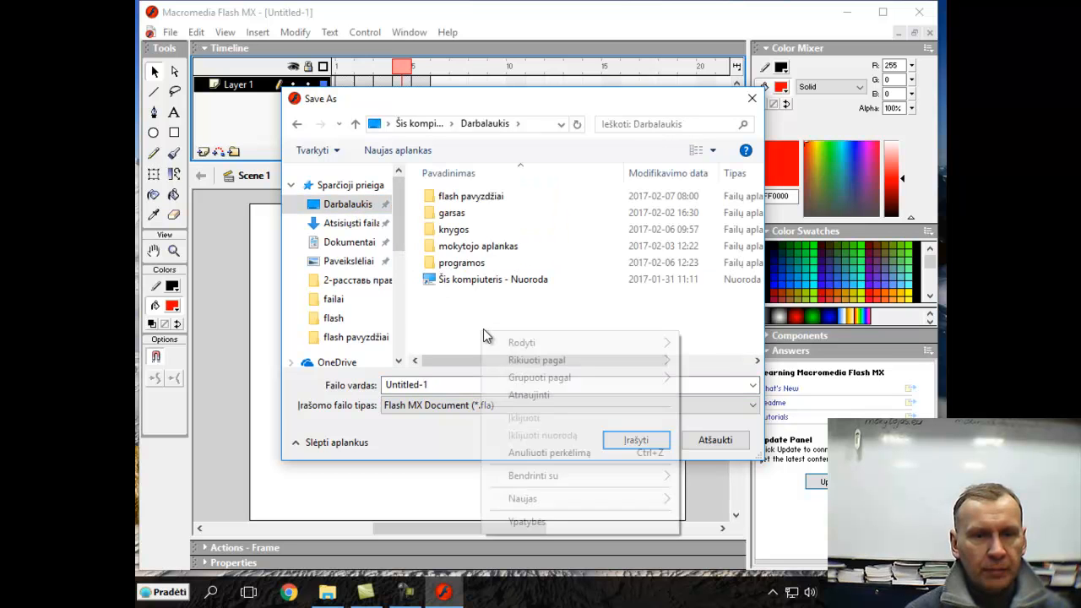
{"action": "mouse_move", "coordinate": [545, 504]}
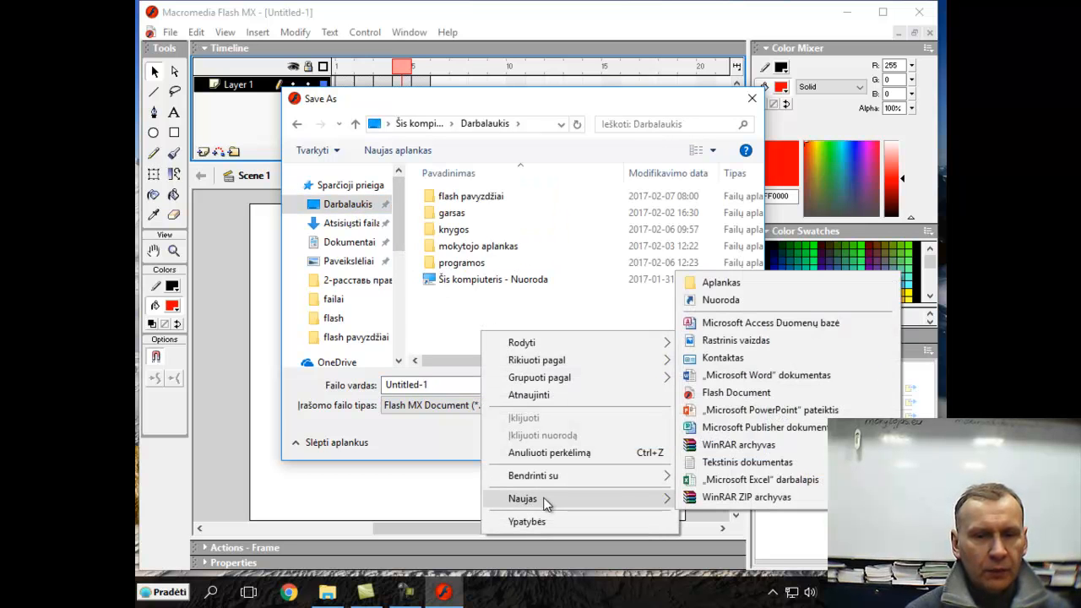
{"action": "left_click", "coordinate": [724, 286]}
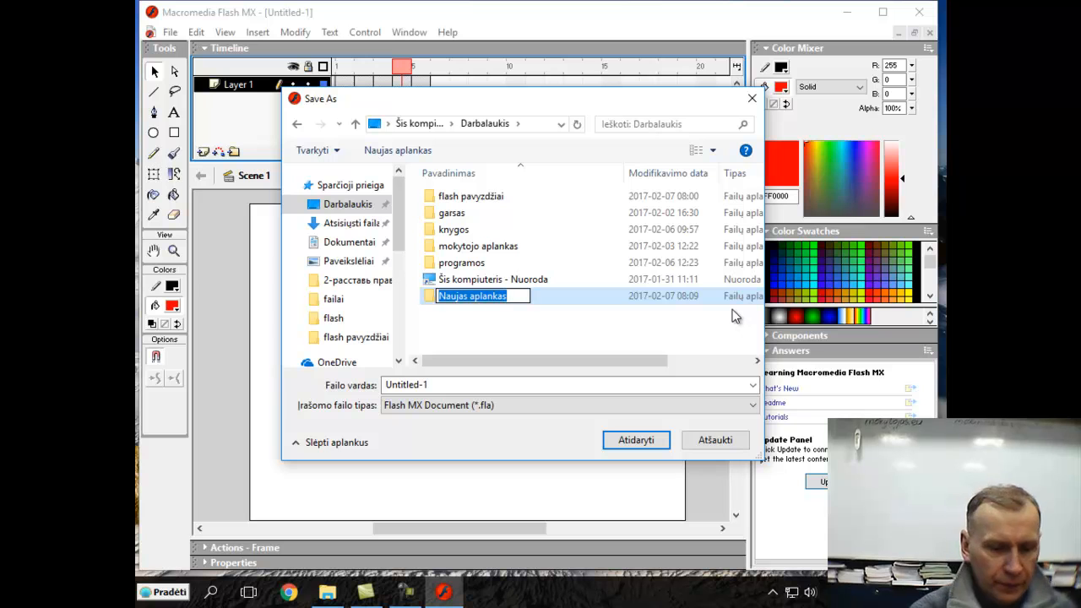
{"action": "type", "text": "vardas 1213"}
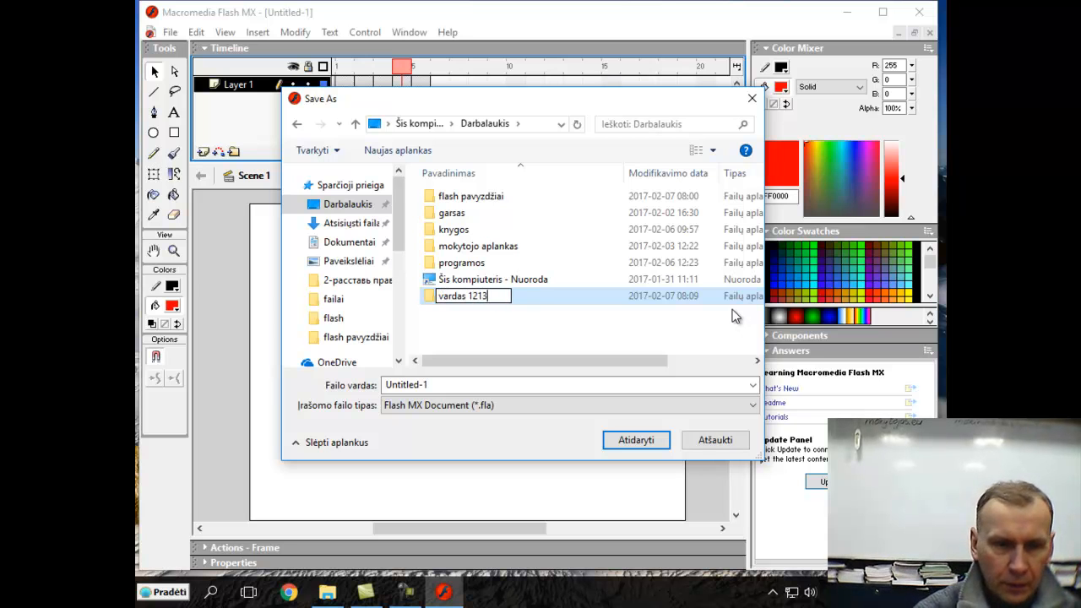
Save the animation inside the "vardas 1213" folder as a Flash MX Document named 15
{"action": "left_click", "coordinate": [431, 296]}
{"action": "double_click", "coordinate": [431, 295]}
{"action": "key", "text": "shift+Tab"}
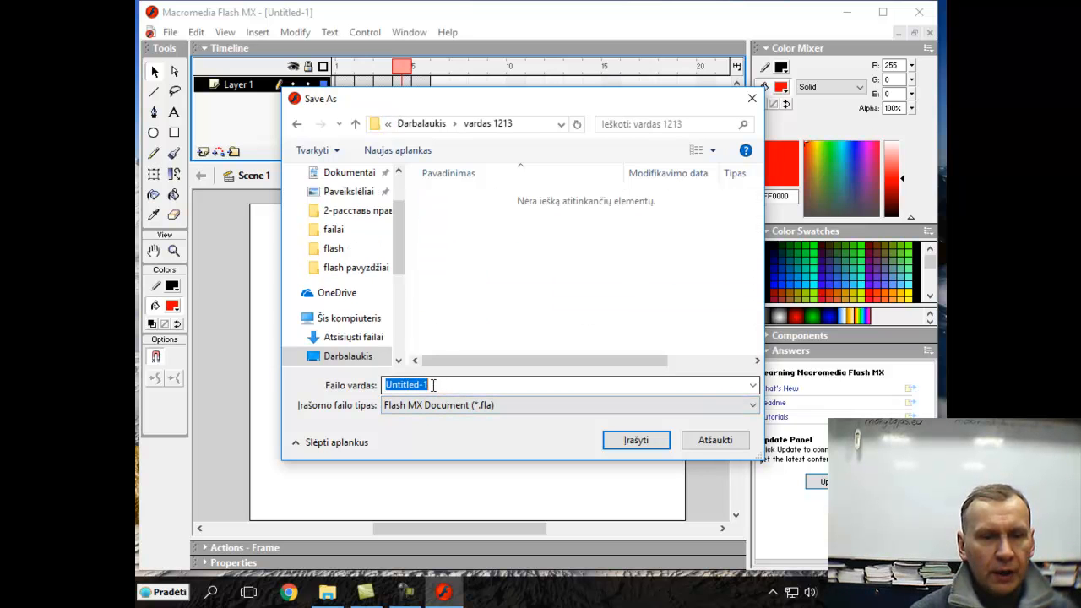
{"action": "key", "text": "BackSpace"}
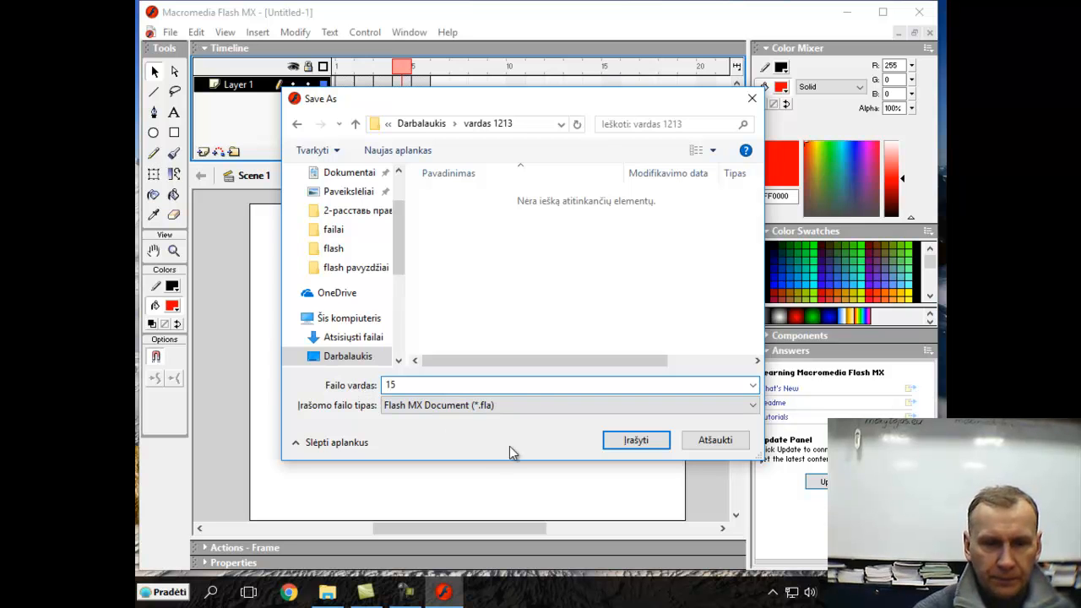
{"action": "left_click", "coordinate": [627, 439]}
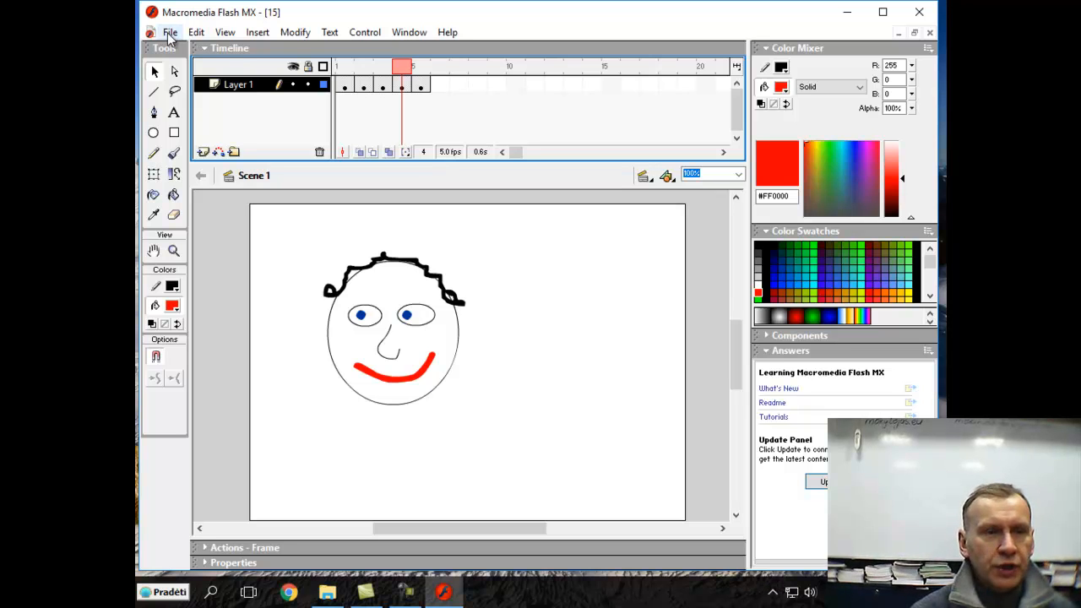
Publish the movie and open the "vardas 1213" folder from the desktop
{"action": "left_click", "coordinate": [169, 34]}
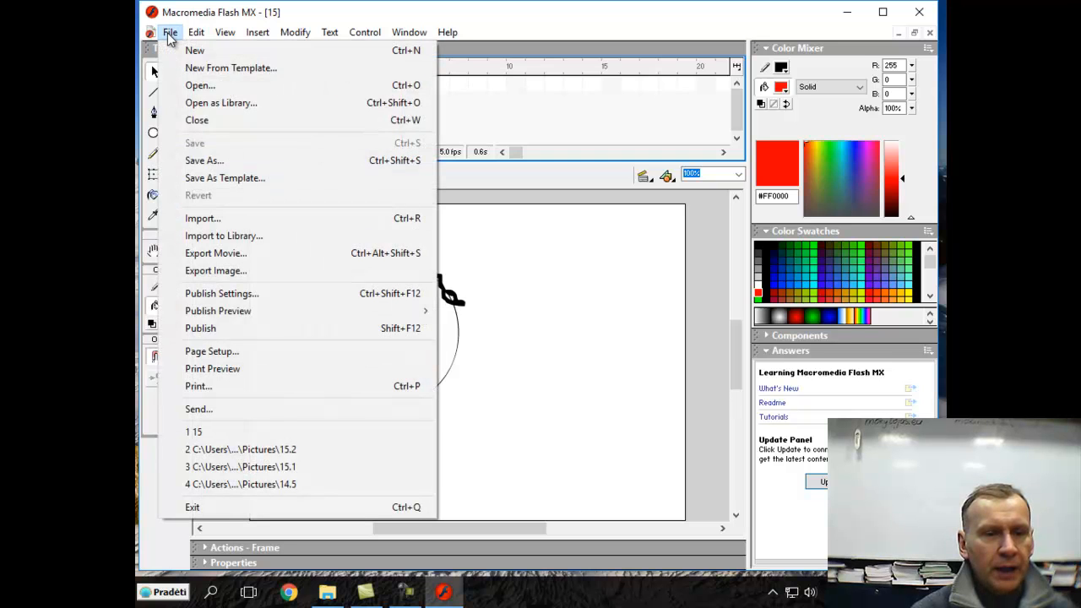
{"action": "left_click", "coordinate": [203, 329]}
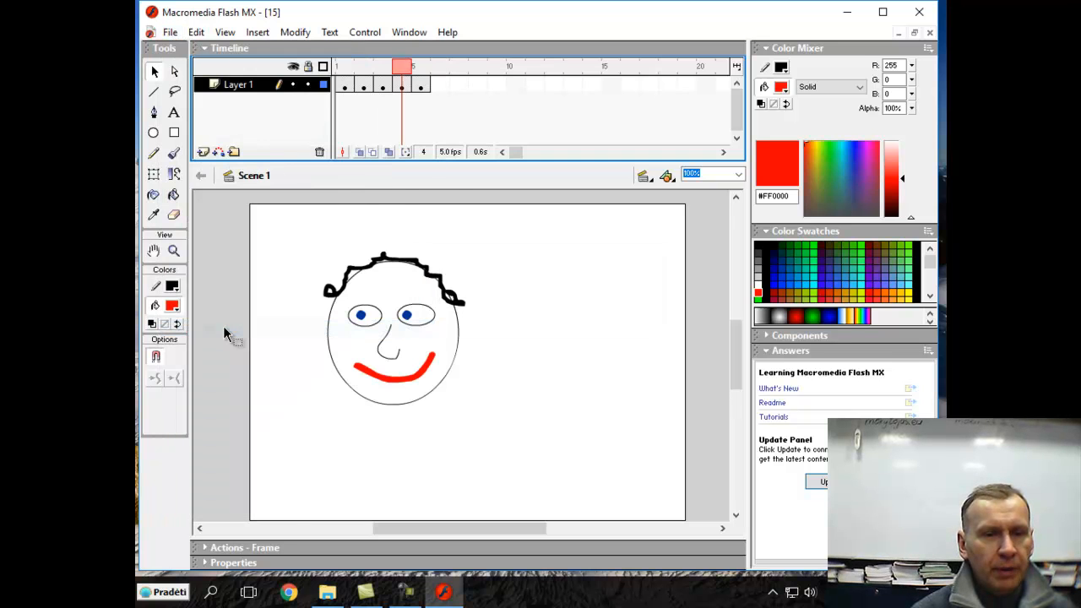
{"action": "left_click", "coordinate": [848, 12]}
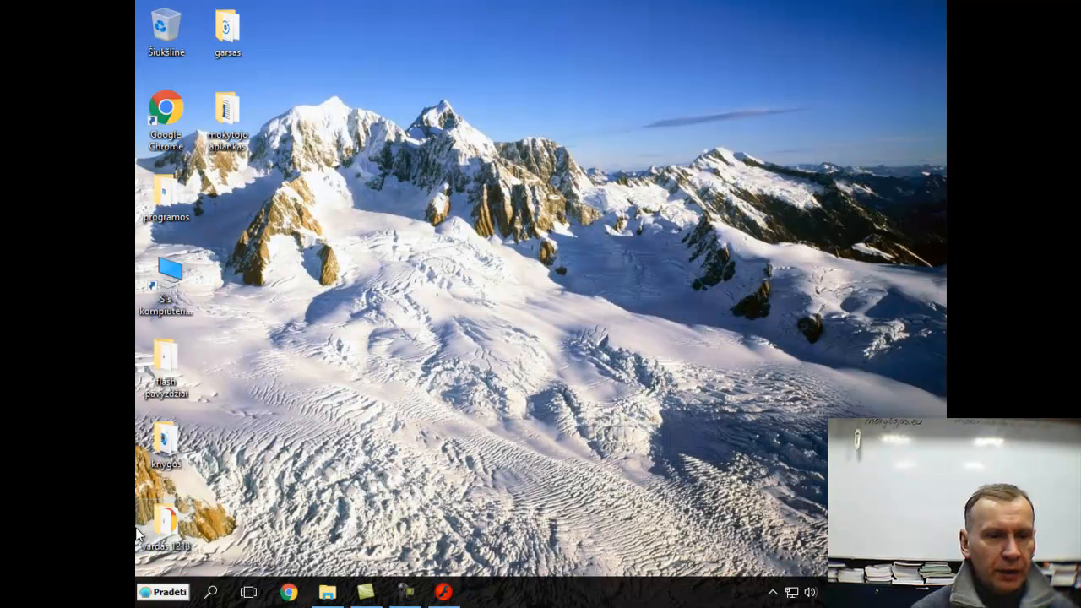
{"action": "left_click_drag", "start_coordinate": [166, 523], "coordinate": [532, 113]}
{"action": "double_click", "coordinate": [535, 110]}
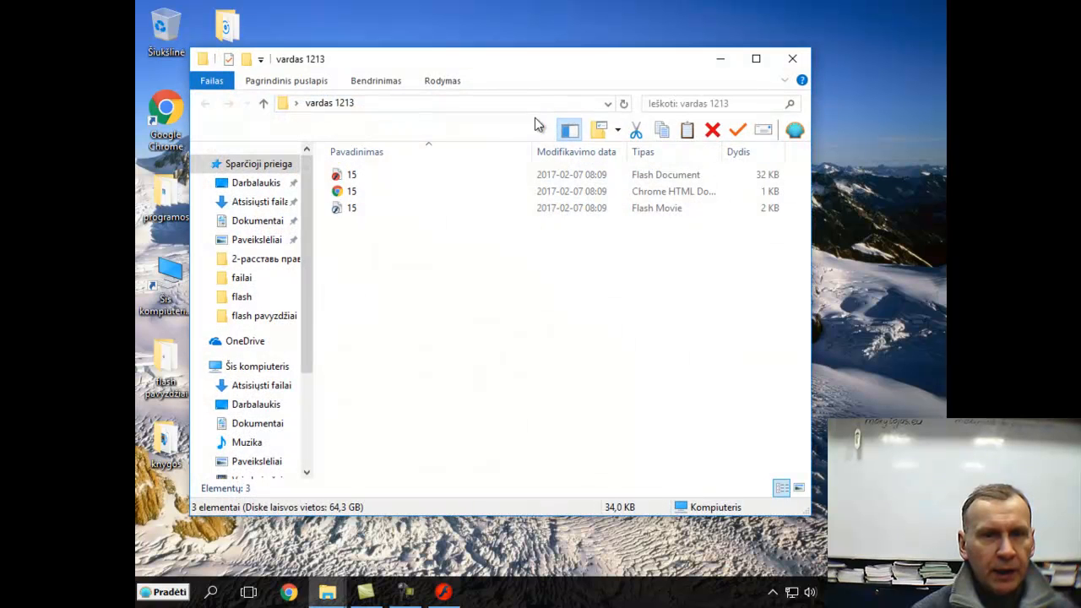
View the published HTML document 15 in Chrome, and close the browser window
{"action": "left_click", "coordinate": [343, 196]}
{"action": "left_click_drag", "start_coordinate": [342, 196], "coordinate": [285, 581]}
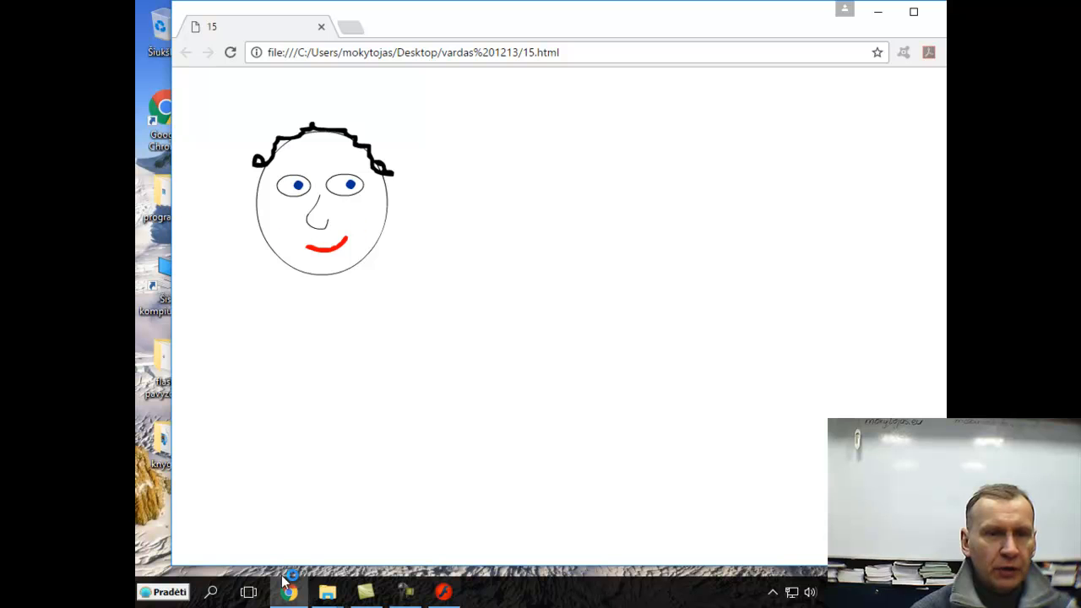
{"action": "left_click_drag", "start_coordinate": [285, 582], "coordinate": [332, 522]}
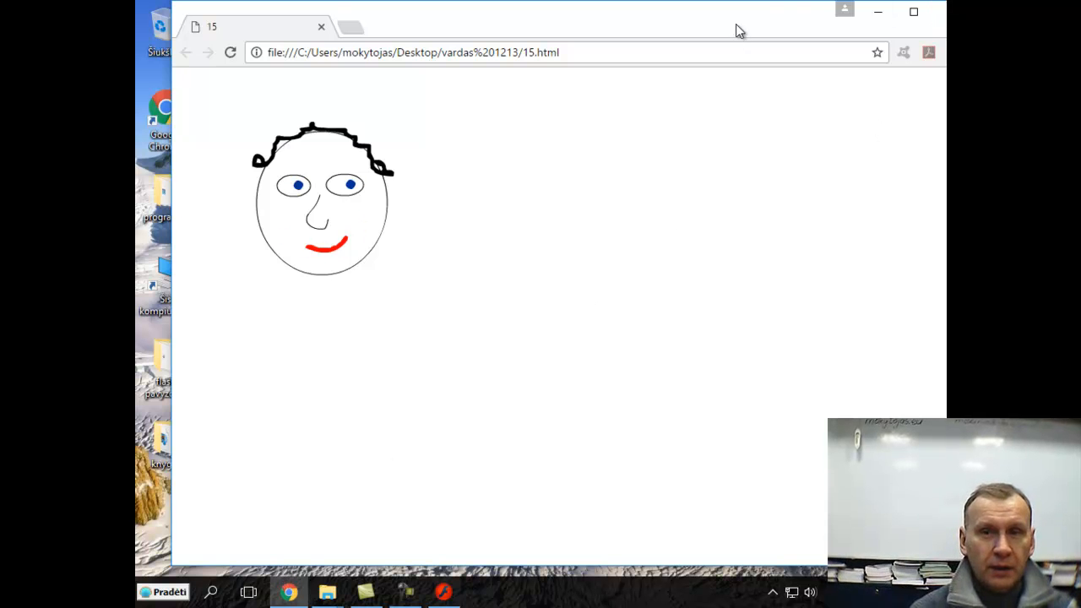
{"action": "left_click_drag", "start_coordinate": [736, 24], "coordinate": [678, 22]}
{"action": "left_click", "coordinate": [893, 12]}
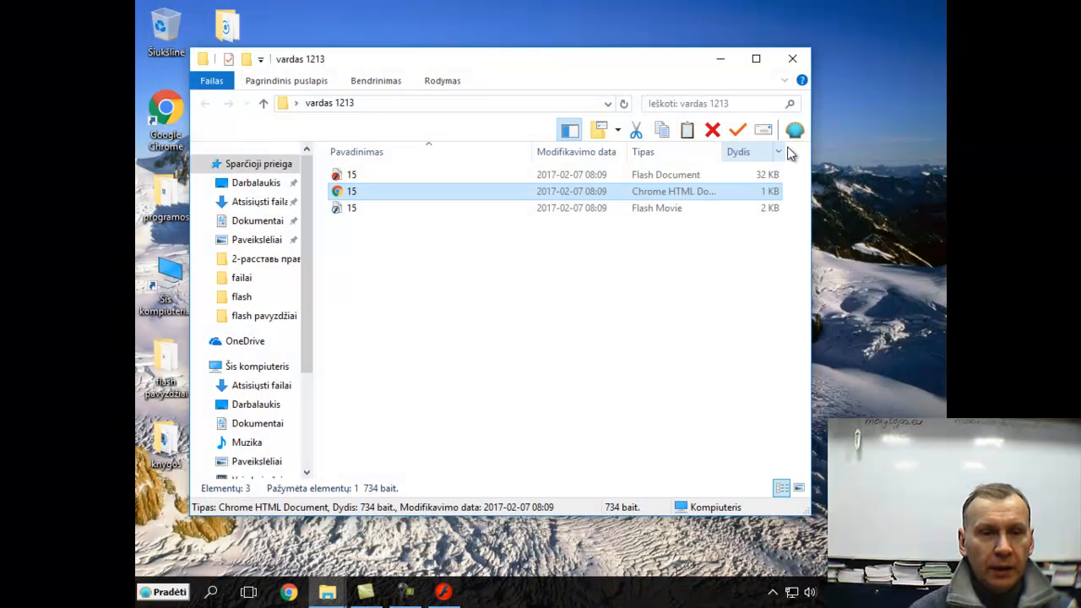
Play the published Flash Movie file 15 in Flash Player, and close the player
{"action": "double_click", "coordinate": [337, 210]}
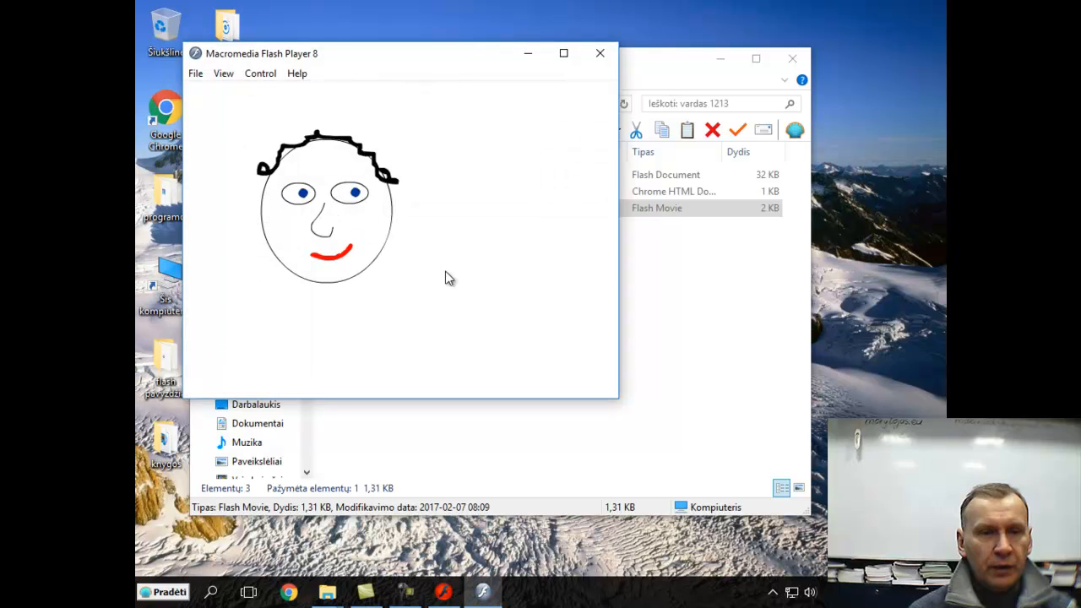
{"action": "left_click_drag", "start_coordinate": [472, 59], "coordinate": [594, 65]}
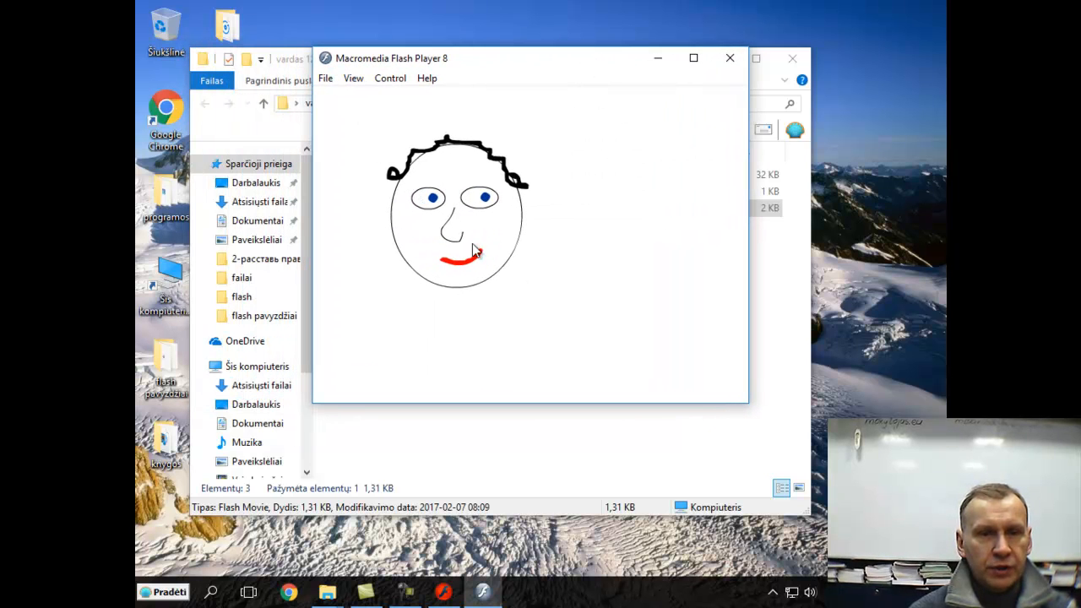
{"action": "left_click", "coordinate": [731, 60]}
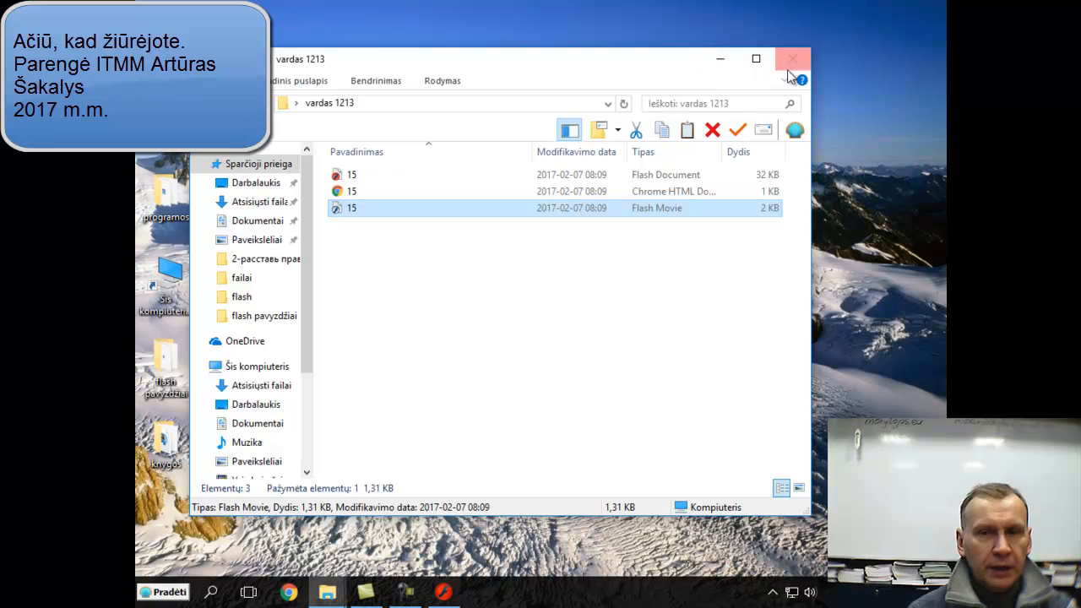